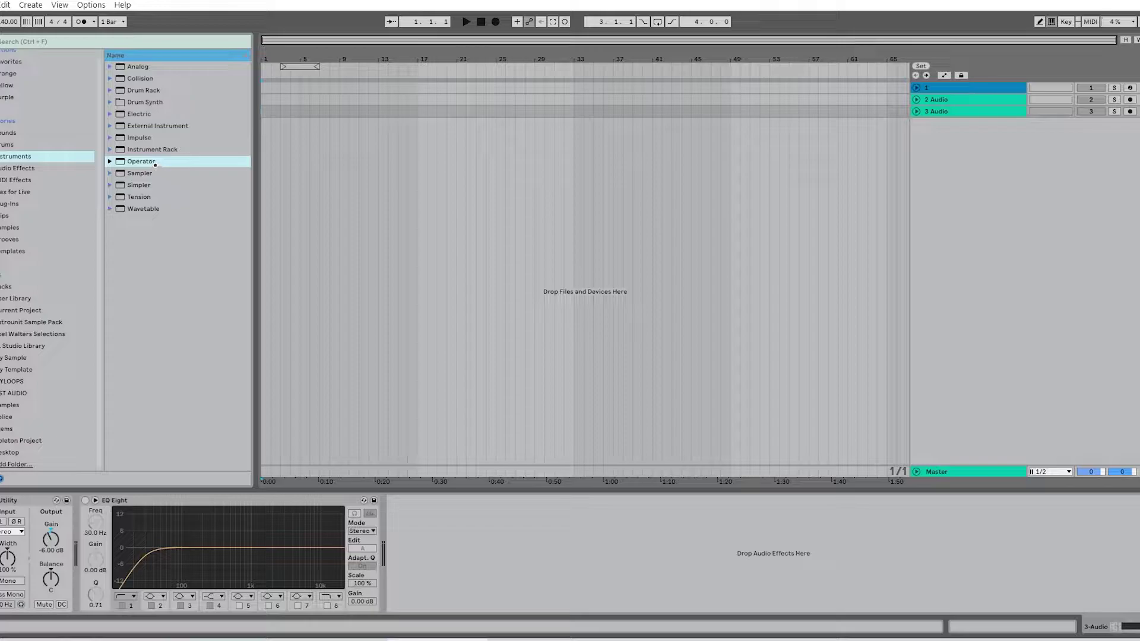
Add an Operator instrument on a new track and switch off its oscillators B, C and D.
left_click_drag(141, 162, 980, 171)
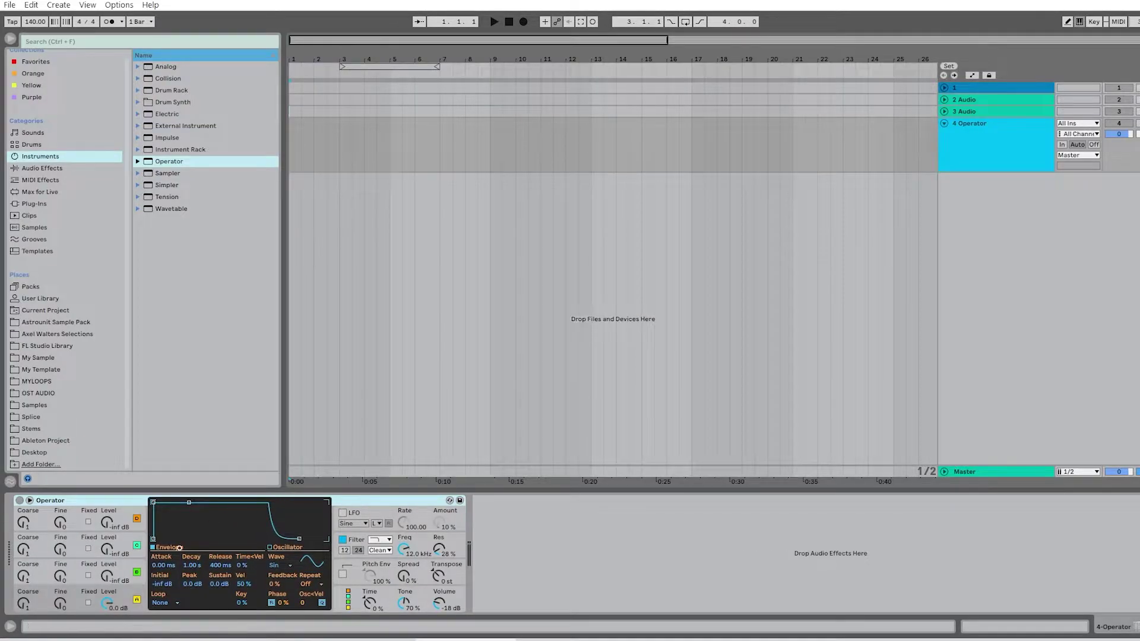
left_click(136, 573)
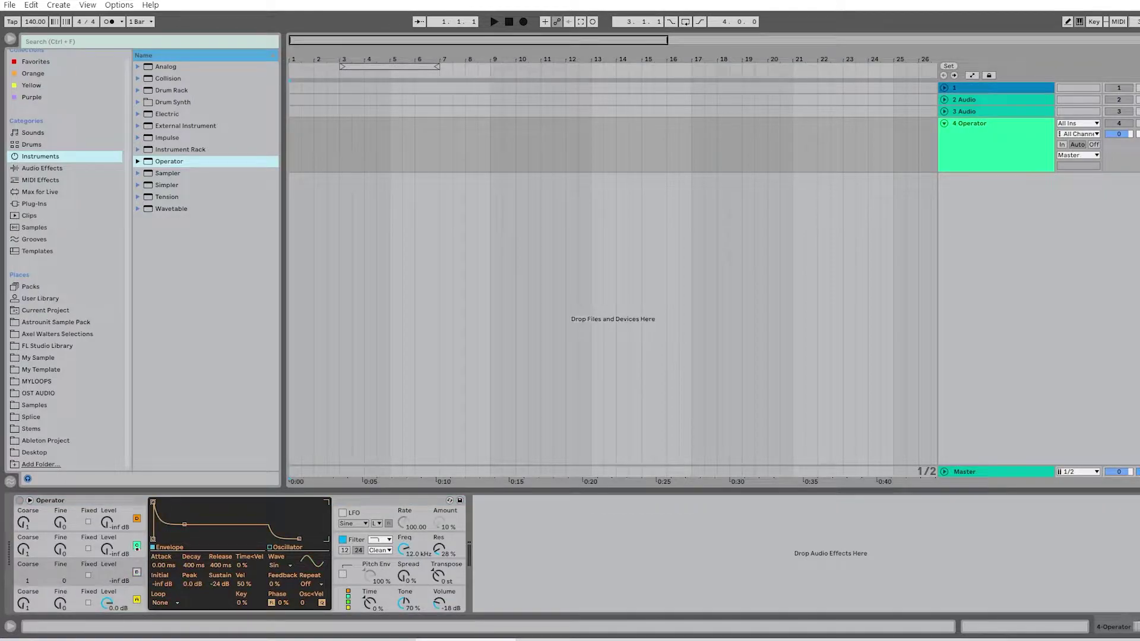
left_click(137, 546)
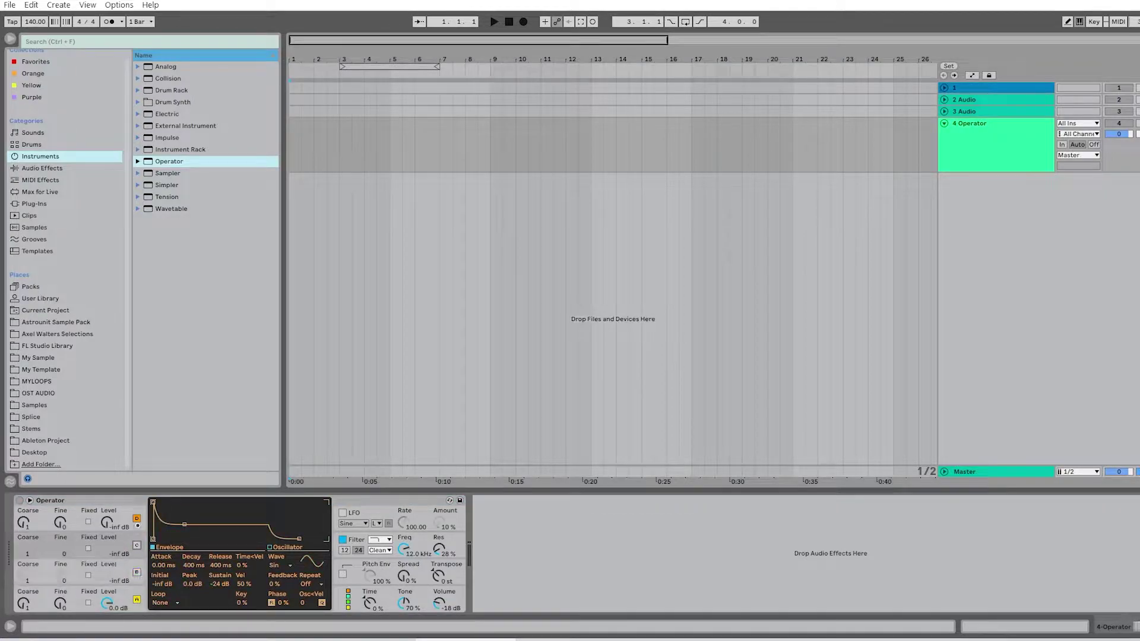
left_click(137, 519)
left_click(125, 597)
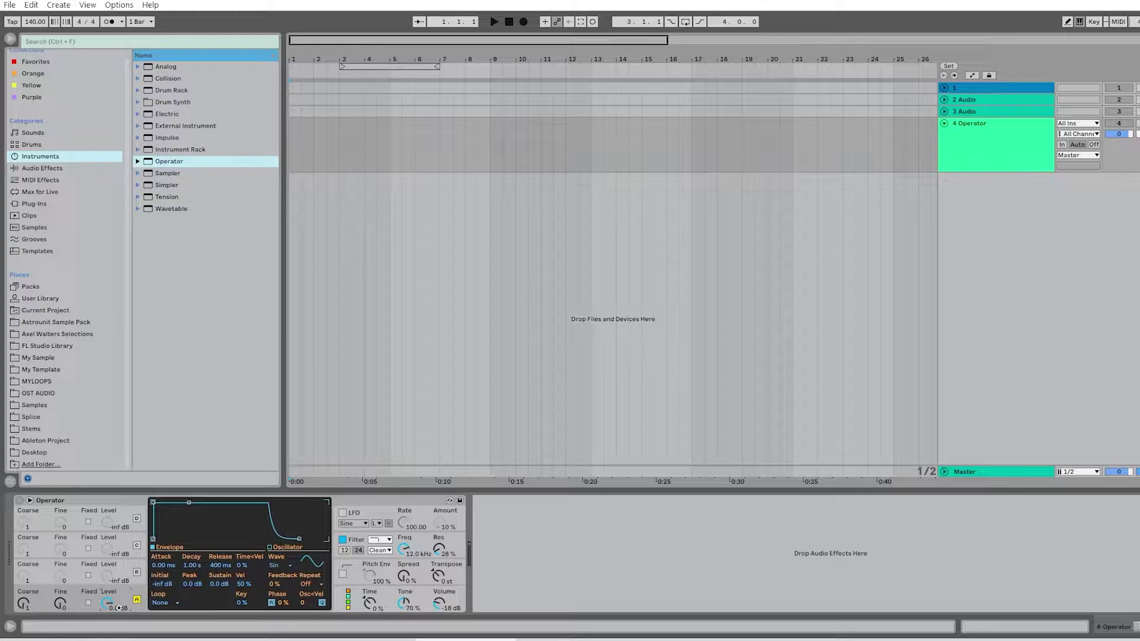
Set oscillator A's level to -9 dB and its envelope to 1.30 ms decay, 1.00 ms release and -inf sustain.
left_click_drag(119, 609, 119, 630)
left_click_drag(216, 566, 216, 618)
left_click_drag(219, 585, 219, 611)
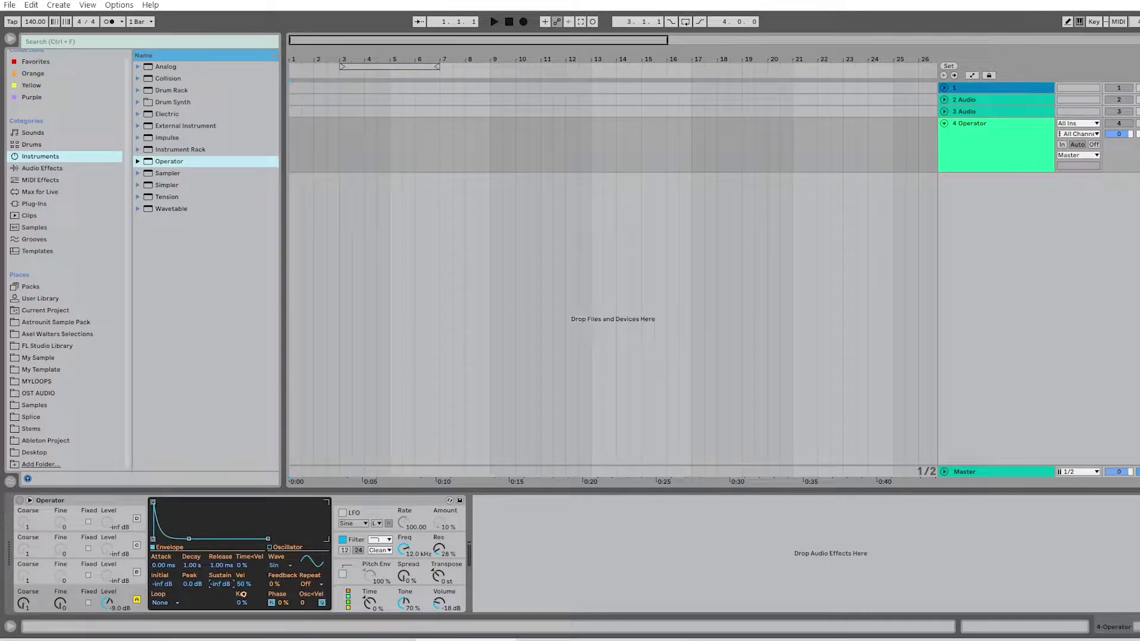
type("1.3")
key("Return")
Give oscillator A the Saw D wave with 64 partials and set its phase to 50%.
left_click(278, 567)
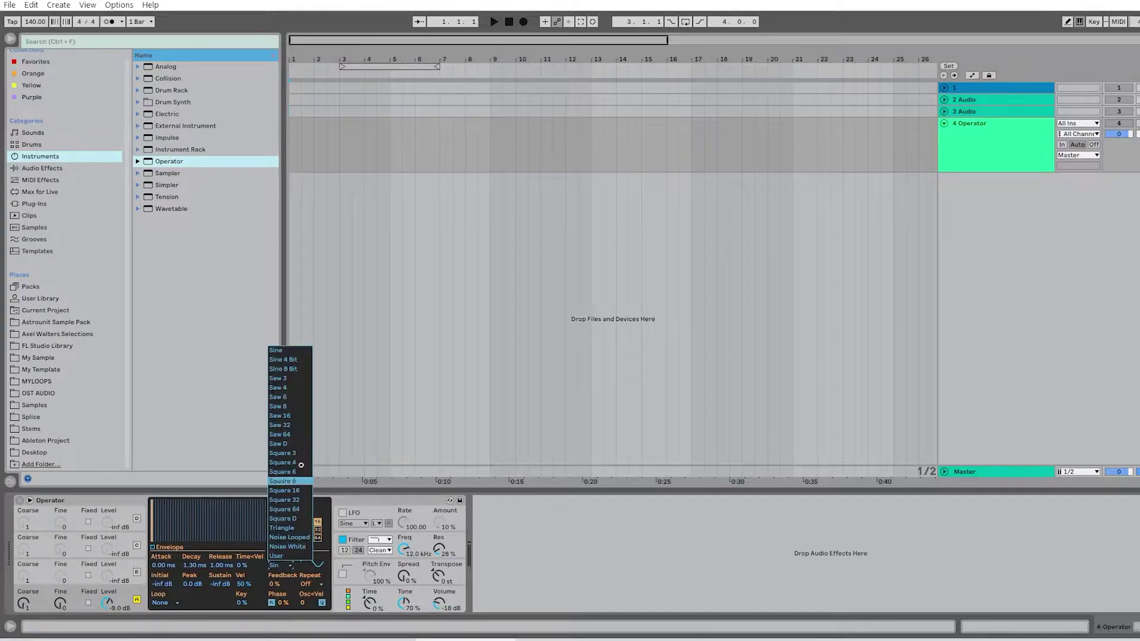
left_click(291, 444)
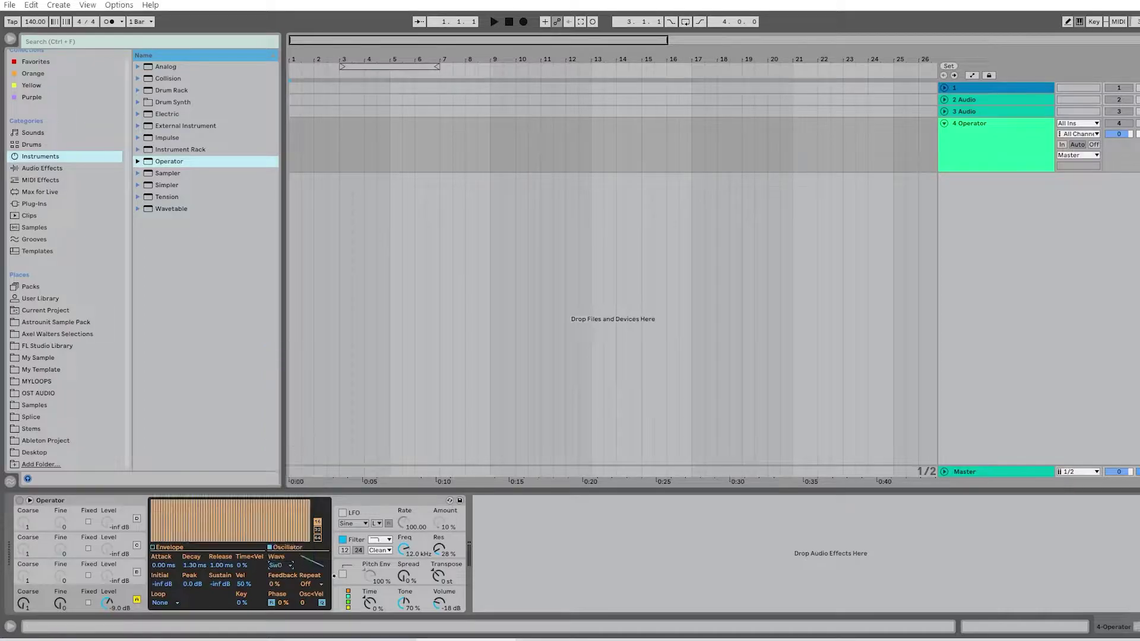
left_click(283, 603)
type("50")
key("Return")
left_click(318, 538)
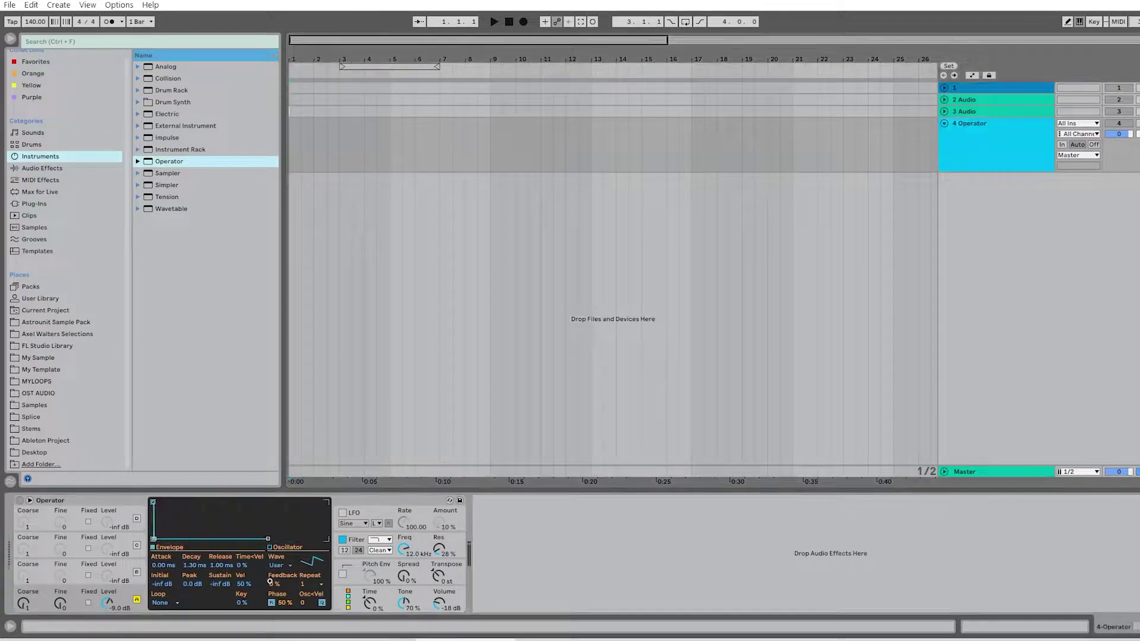
Set oscillator A's envelope velocity amount to 100% and its Key amount to 20%.
left_click(248, 585)
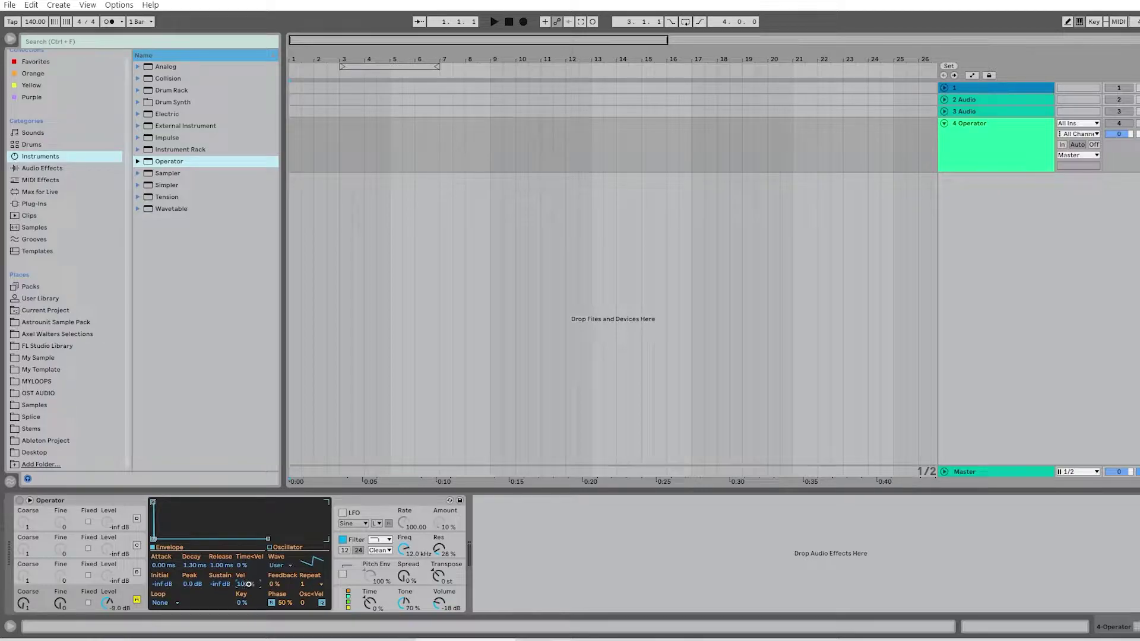
left_click(241, 603)
type("20")
key("Return")
Set Operator's overall volume to 0 dB and the LFO rate to 64.
left_click(452, 606)
type("0")
key("Return")
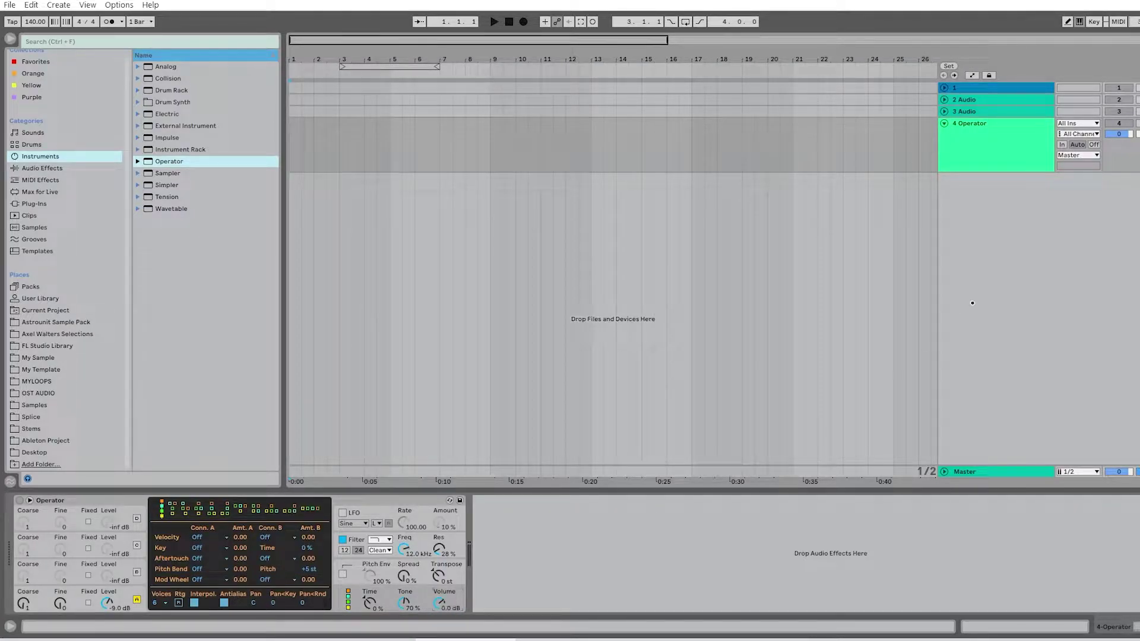
left_click(415, 529)
type("64")
key("Return")
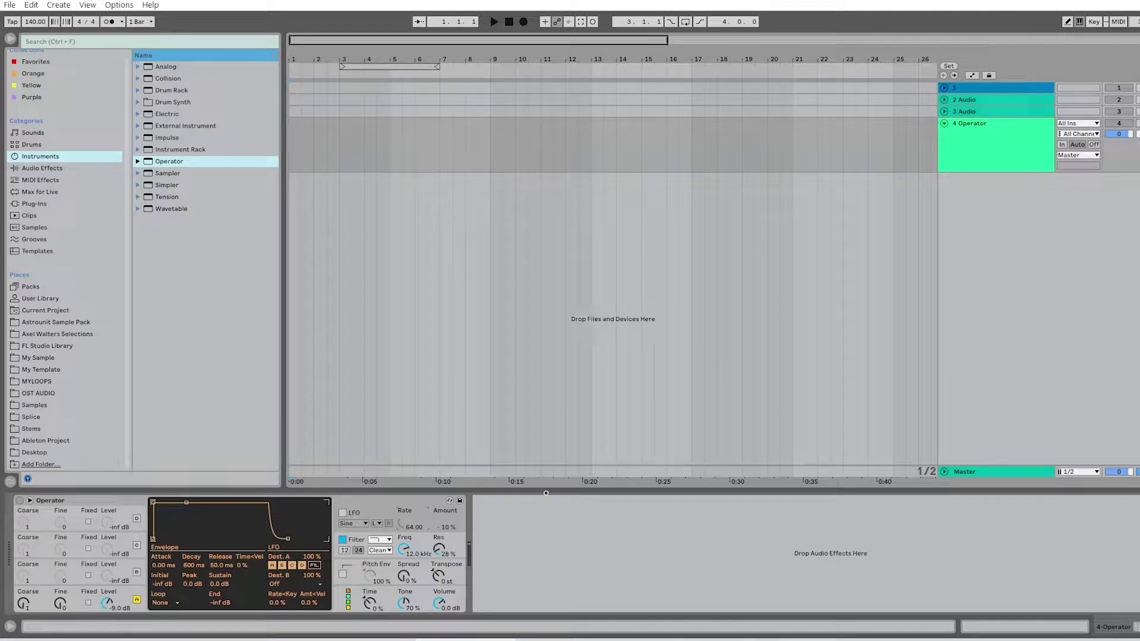
Set the filter to 30 Hz with 0% resonance and choose the Sine shaper.
left_click(964, 145)
left_click_drag(440, 549, 440, 582)
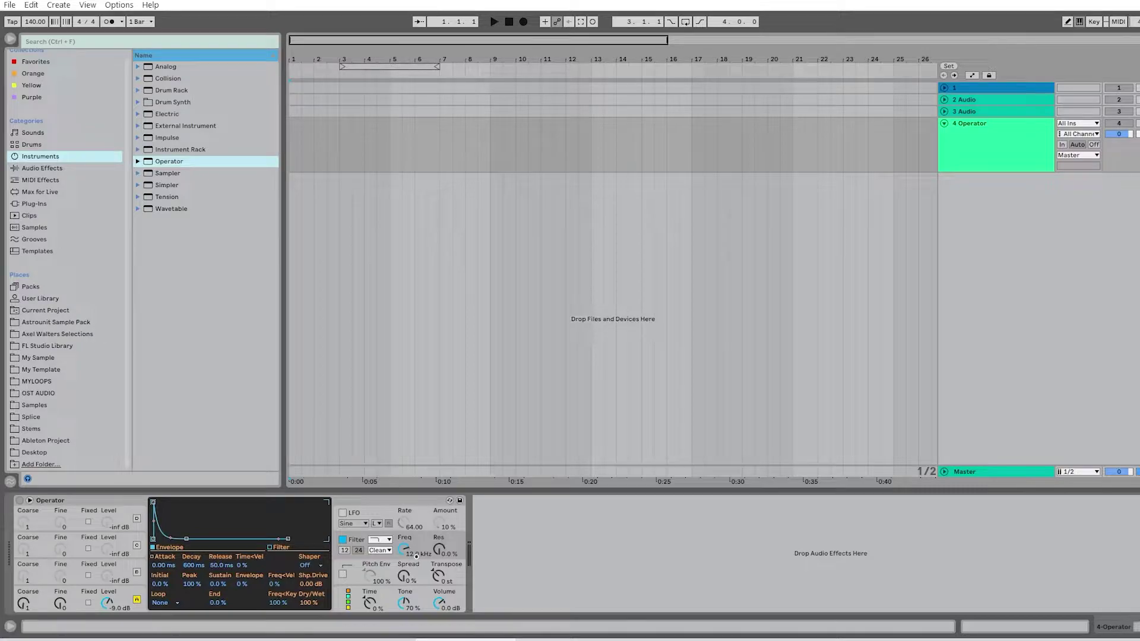
left_click_drag(409, 548, 410, 618)
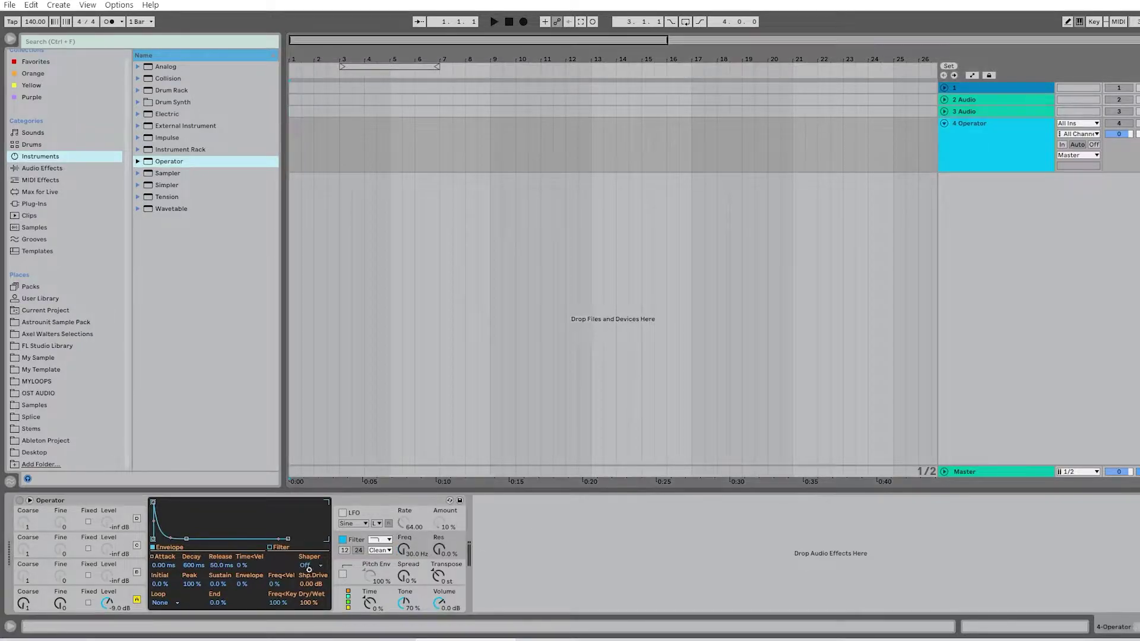
left_click(309, 565)
left_click(314, 604)
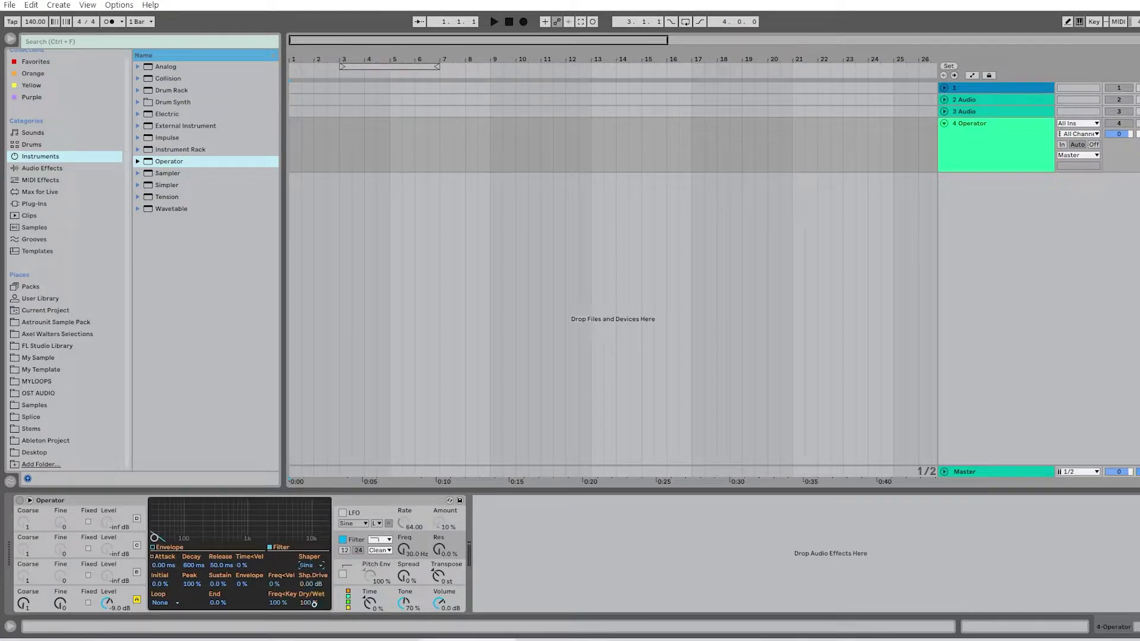
Set the filter envelope's decay to 1.15 ms and its envelope amount to 100%.
left_click(196, 566)
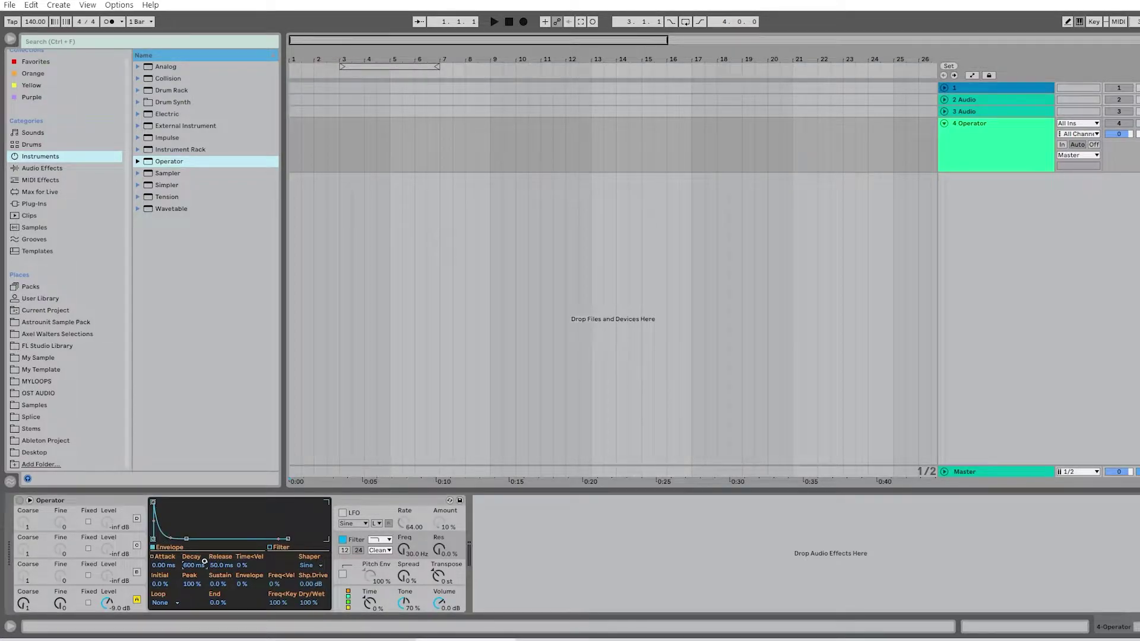
type("1.15")
key("Return")
left_click_drag(195, 566, 187, 566)
left_click_drag(245, 584, 244, 523)
Set the filter's Freq<Key amount to 20% and the shaper's Dry/Wet to 60%.
left_click(274, 603)
left_click_drag(274, 603, 274, 623)
left_click(956, 142)
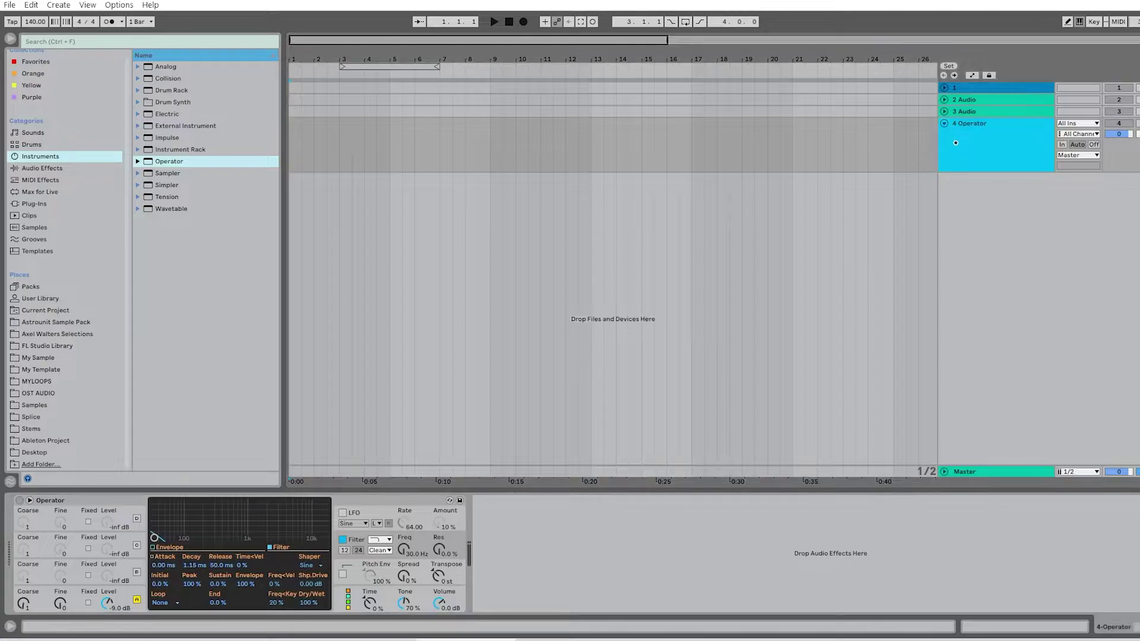
left_click(309, 603)
left_click_drag(307, 604, 307, 624)
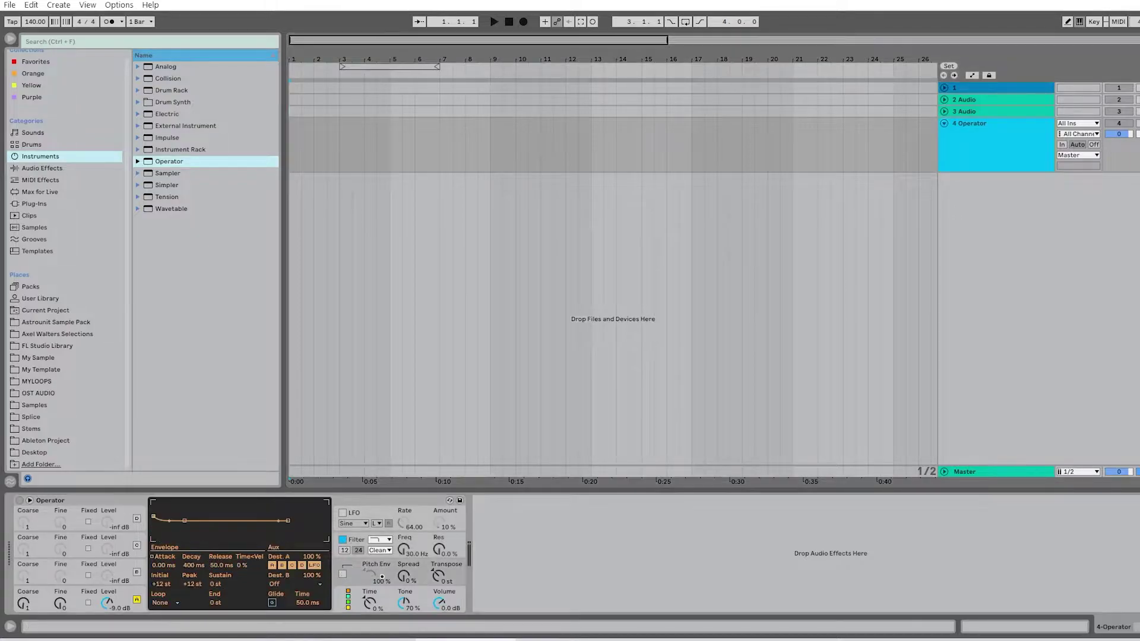
Set the pitch envelope amount to 0% and its decay to 600 ms.
mouse_move(370, 576)
left_mouse_down()
mouse_move(371, 609)
mouse_move(377, 573)
left_mouse_up()
type("600")
key("Return")
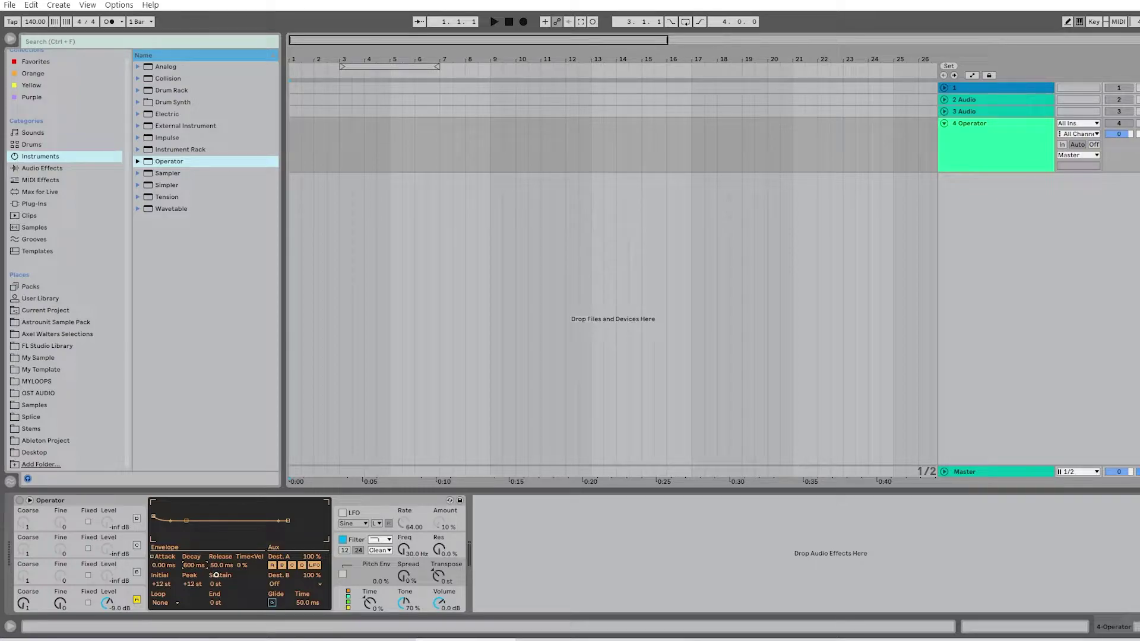
Set Operator's LFO amount to 25%.
left_click(444, 528)
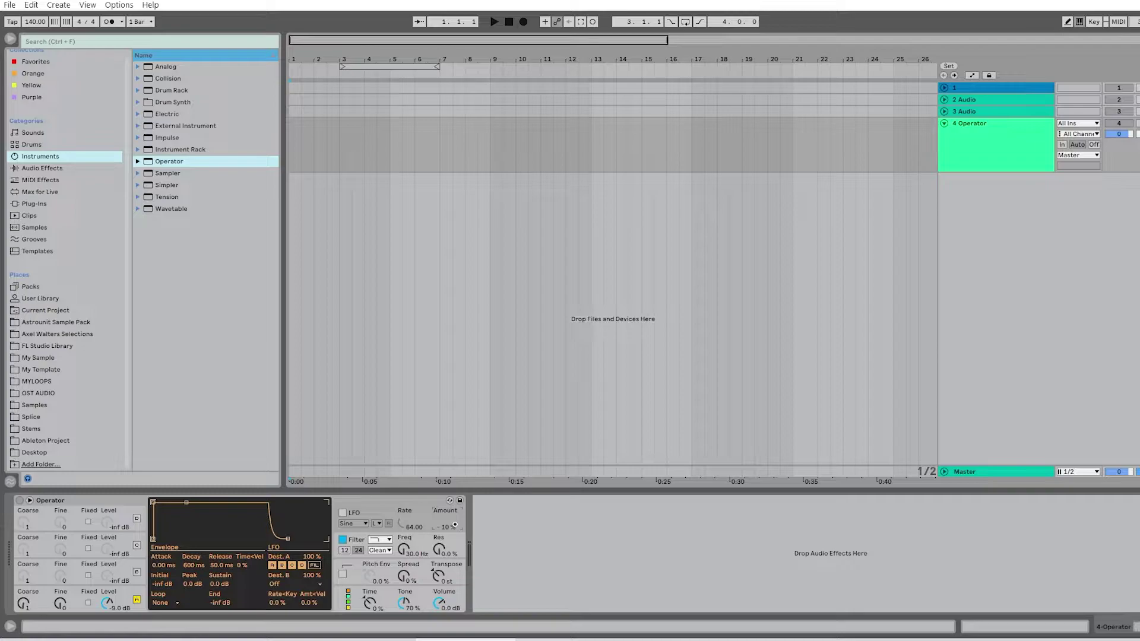
left_click_drag(455, 525, 455, 516)
type("0")
key("Return")
left_click(97, 591)
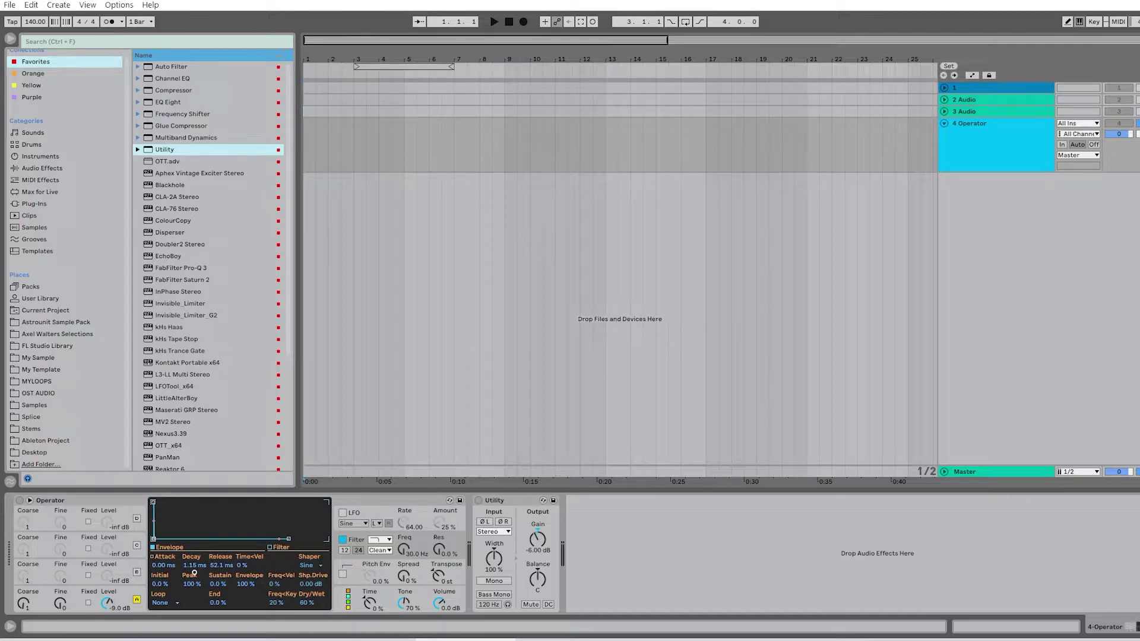
Lengthen the filter envelope's decay to about 1.37 s.
left_click_drag(193, 569, 193, 525)
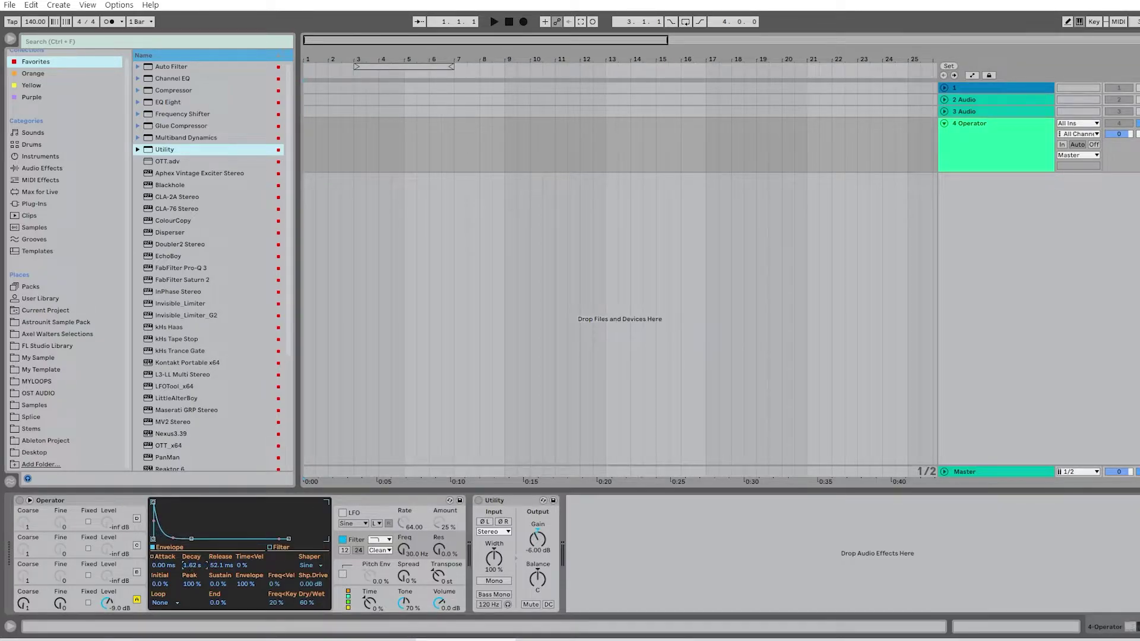
left_click_drag(193, 565, 193, 562)
Insert an empty one-bar MIDI clip at the start of the Operator track.
left_click(527, 416)
left_click_drag(319, 55, 306, 151)
key("ctrl+shift+m")
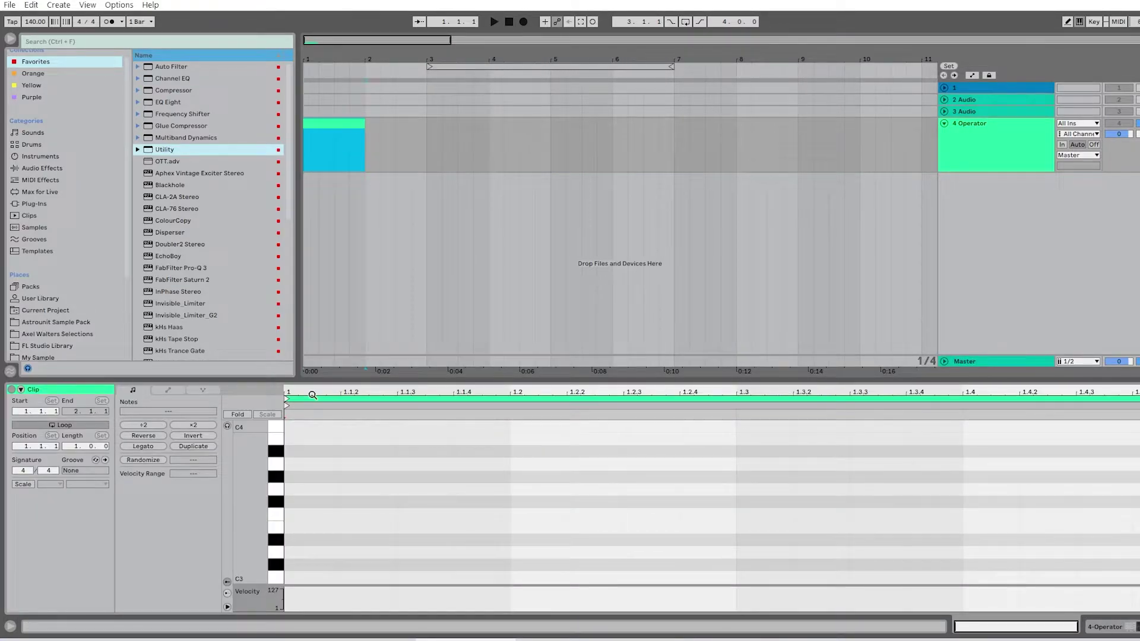
Draw three consecutive sixteenth G0 notes from 1.1.2 to the end of the clip's first beat and play them.
left_click(334, 484)
scroll(339, 487, "down", 4)
scroll(340, 486, "up", 2)
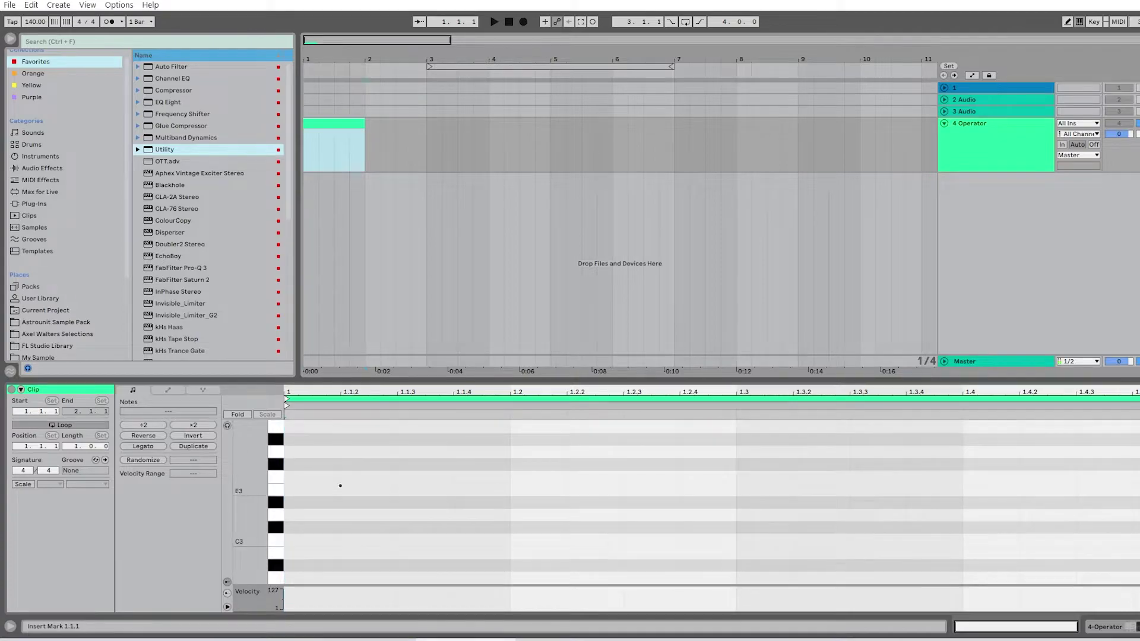
left_click_drag(376, 380, 374, 215)
scroll(365, 429, "up", 5)
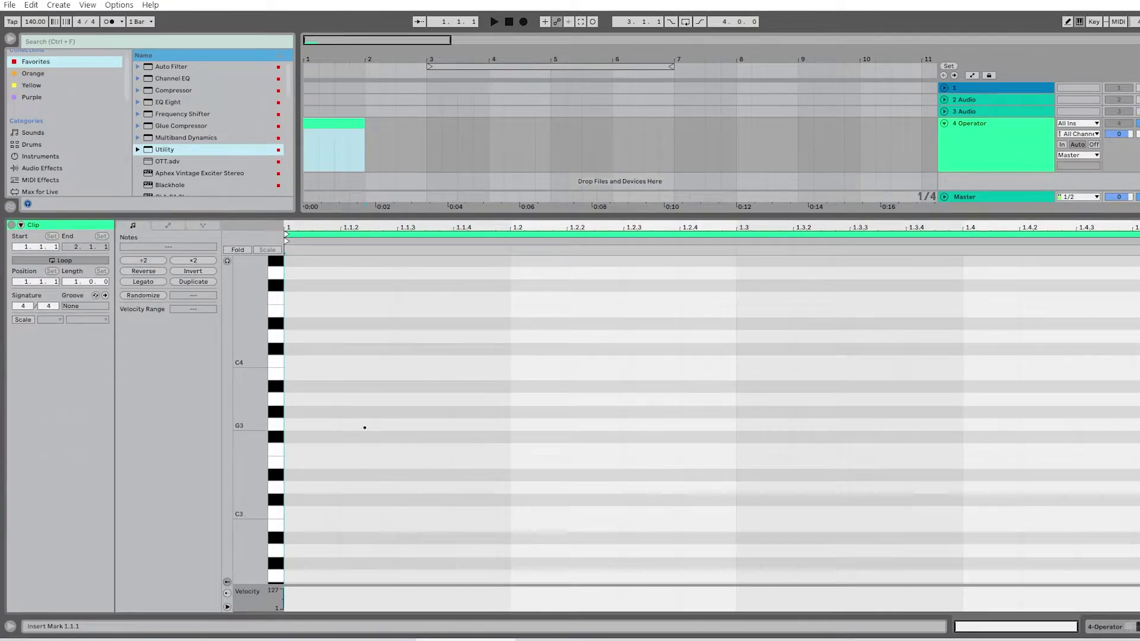
scroll(362, 424, "down", 8)
scroll(359, 419, "down", 8)
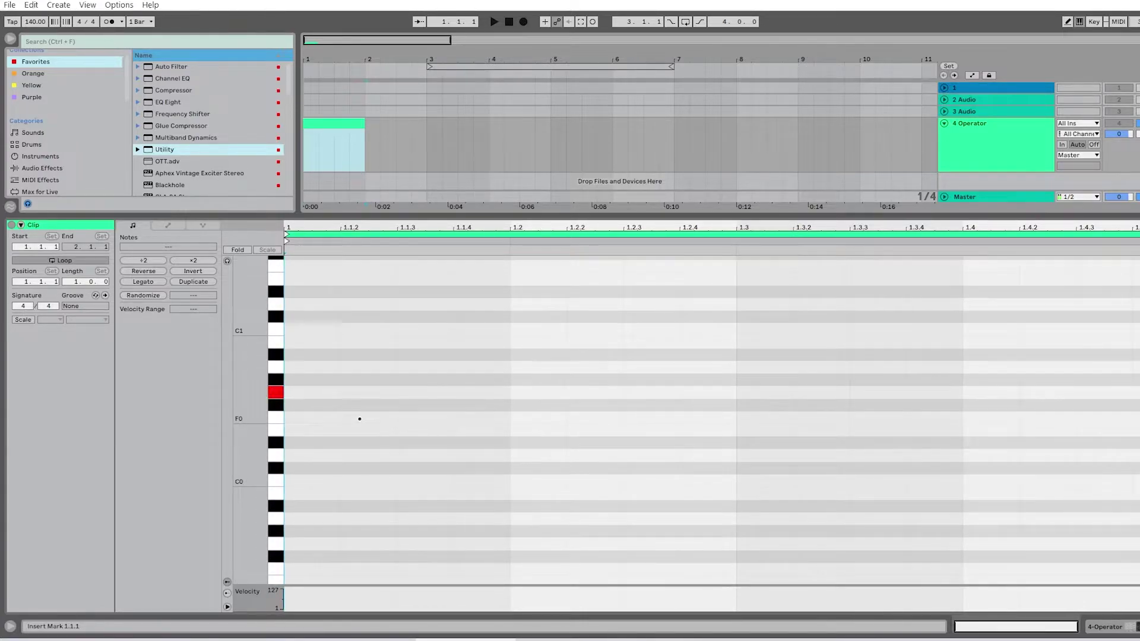
right_click(369, 414)
left_click(386, 360)
left_click_drag(351, 394, 507, 393)
key("space")
key("space")
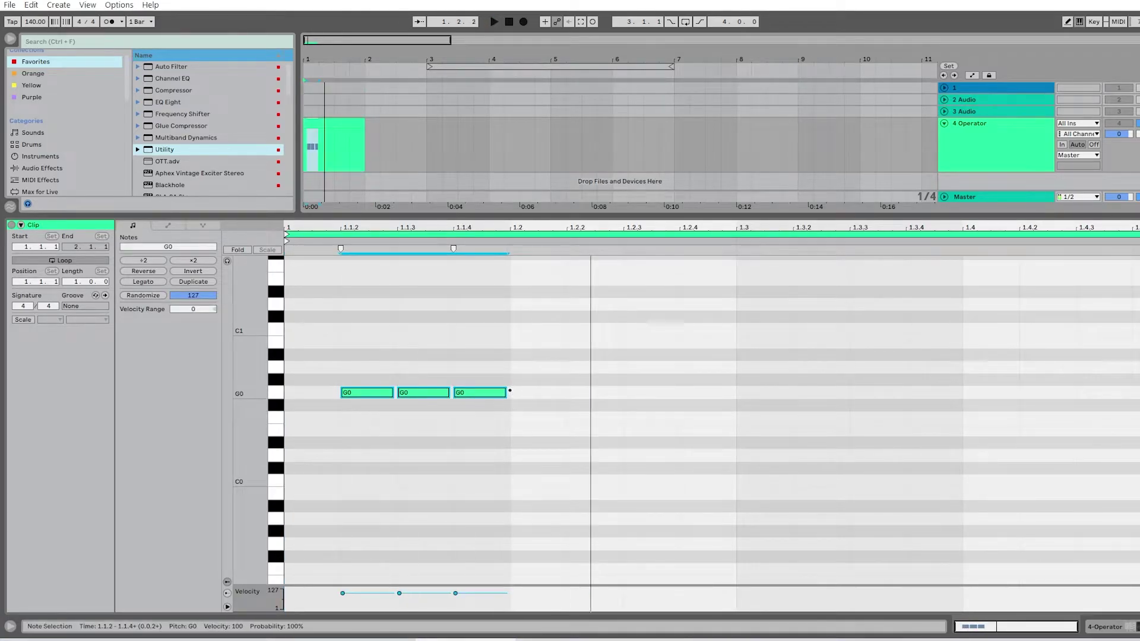
Shorten the MIDI clip to its first beat and loop that beat in the arrangement.
key("shift+Tab")
left_click_drag(364, 124, 320, 126)
key("ctrl+l")
Play the looped clip and fine-tune the filter envelope's decay to about 1.33 s.
key("space")
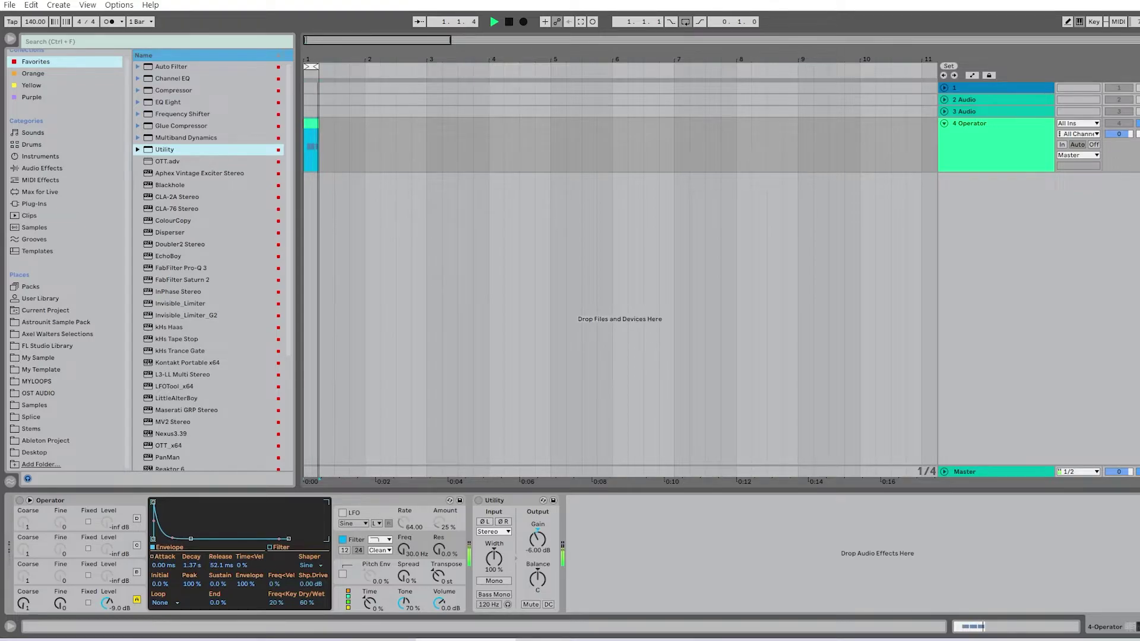
mouse_move(192, 566)
left_mouse_down()
mouse_move(192, 579)
mouse_move(192, 561)
left_mouse_up()
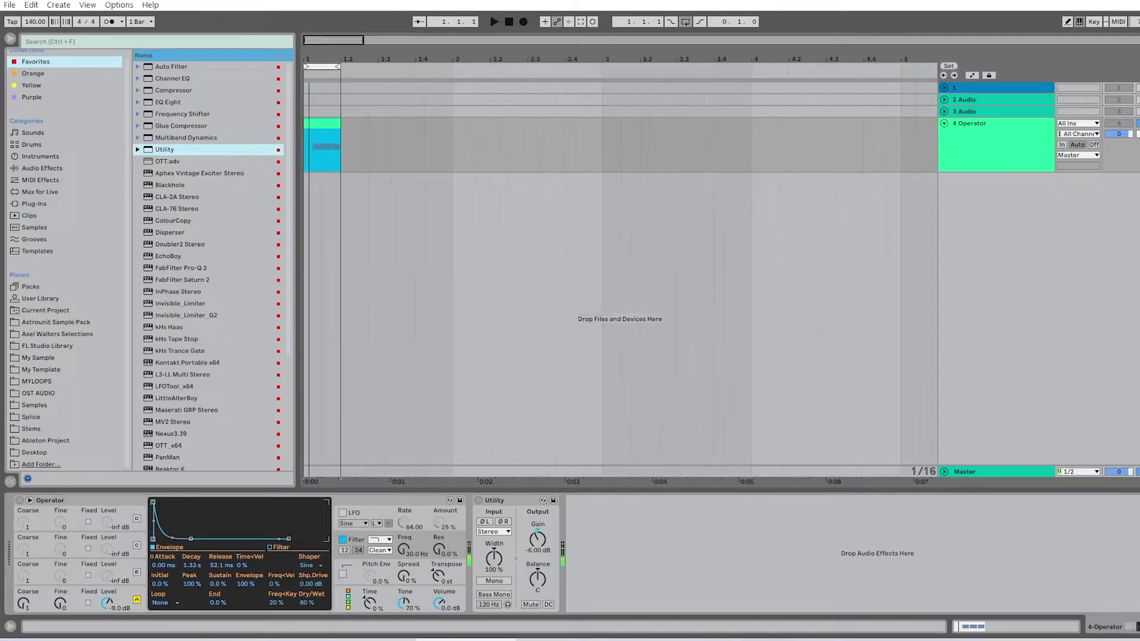
Move the 3 Audio track below the Operator track and unfold it.
left_click_drag(551, 39, 551, 69)
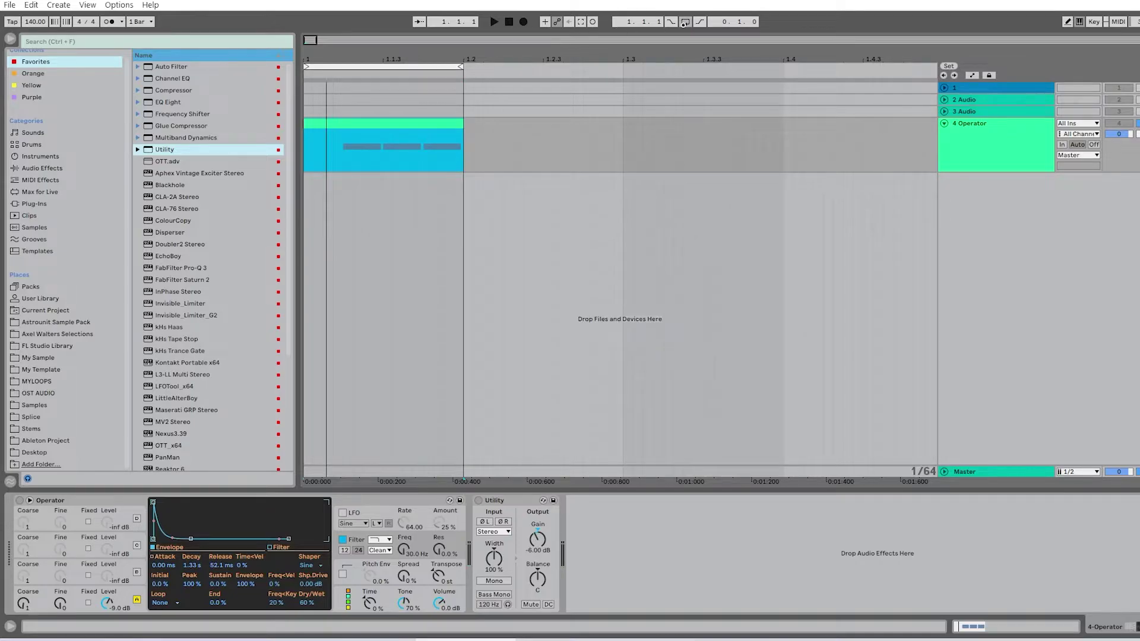
left_click(1003, 191)
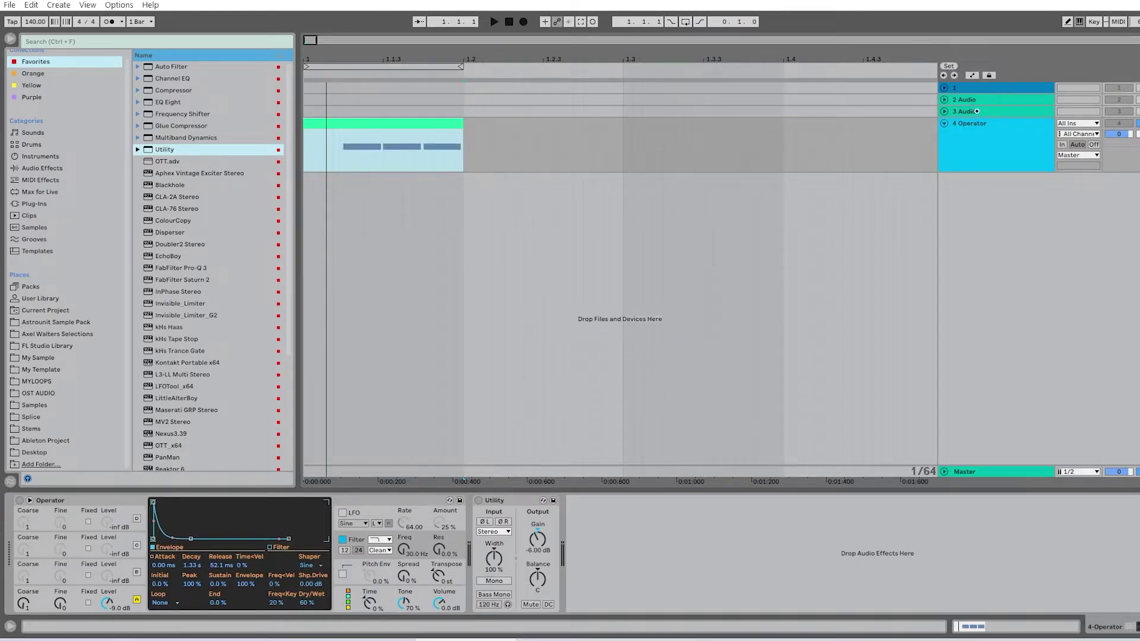
left_click_drag(978, 112, 981, 215)
left_click(945, 167)
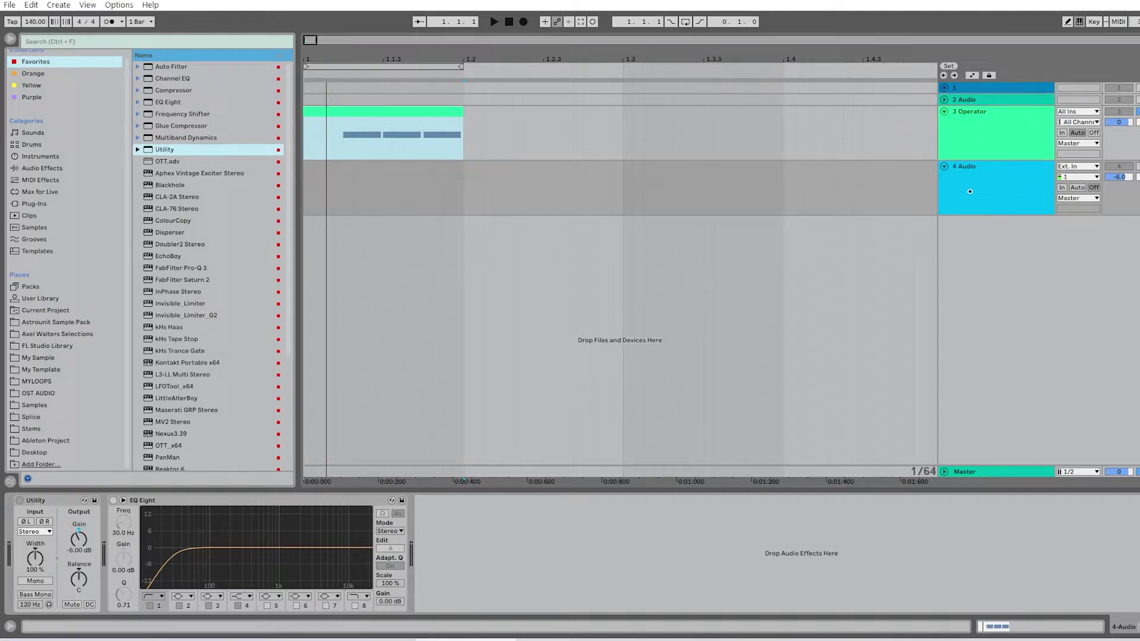
Set the 4 Audio track's input to 3-Operator and record the Operator clip onto it from 1.1.1.
left_click(1078, 166)
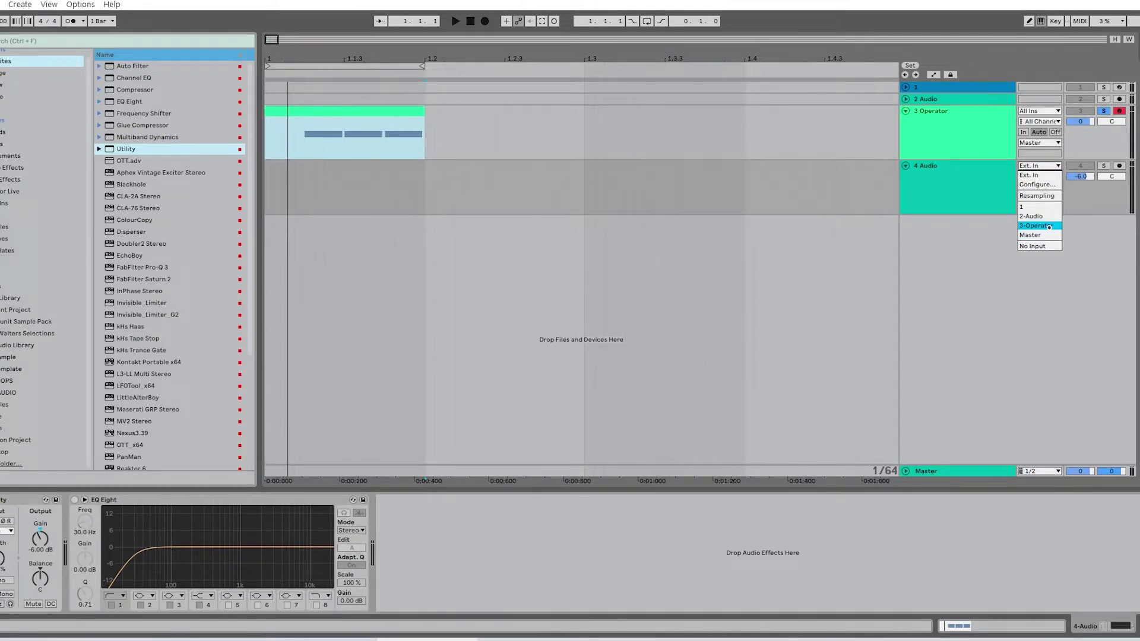
left_click(1049, 227)
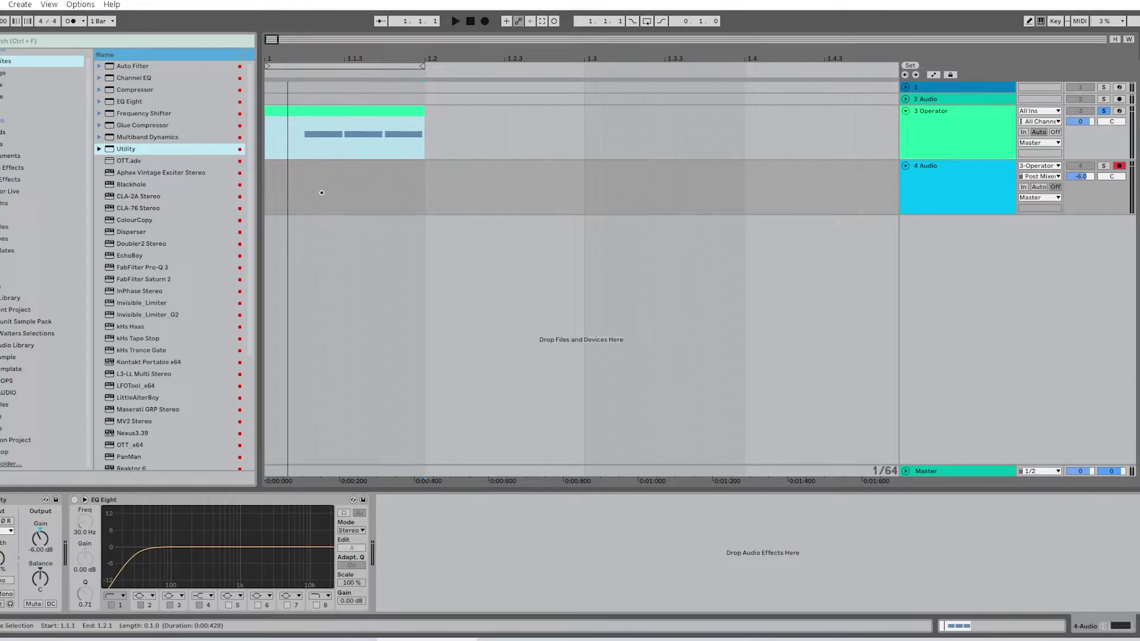
left_click(265, 184)
key("F9")
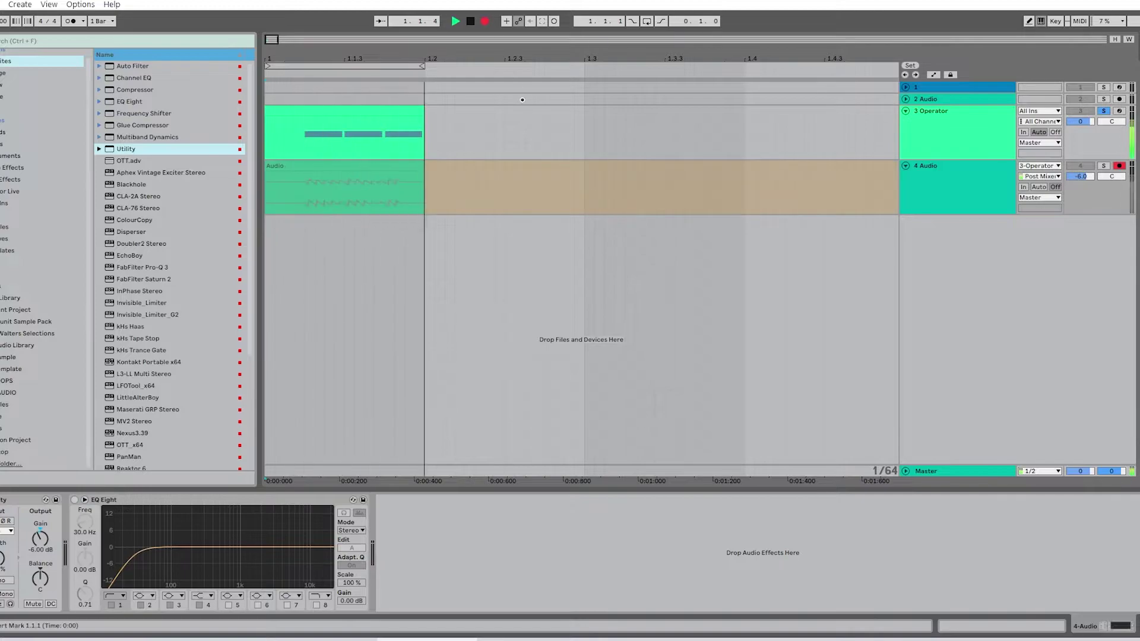
key("space")
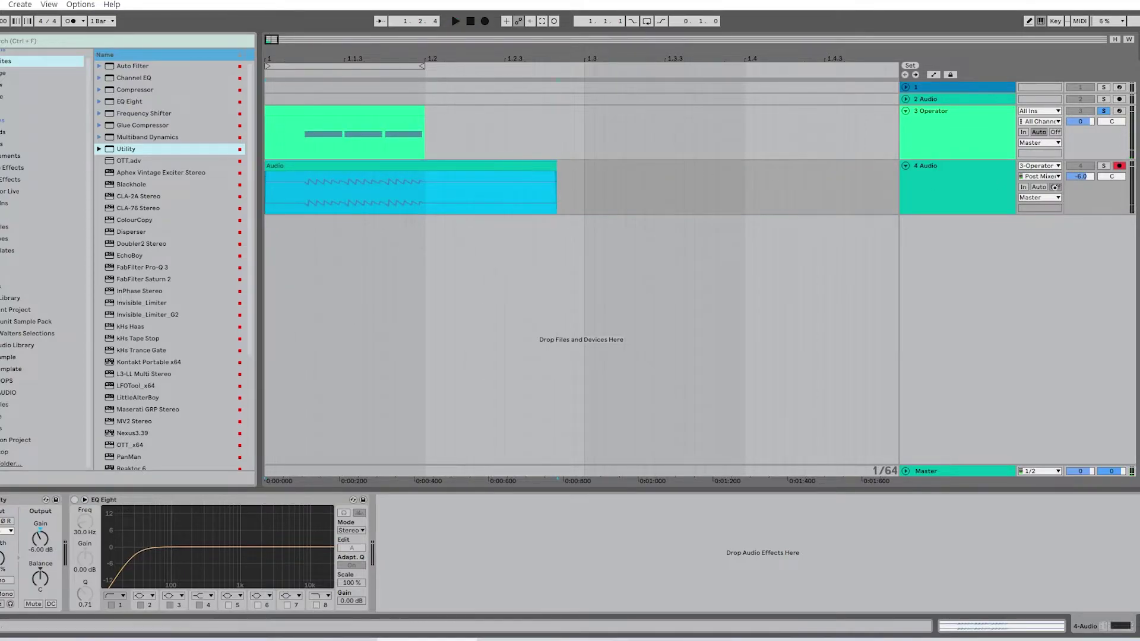
Set the 4 Audio track's input back to Ext. In and trim the recorded clip to run from 1.1.2 to 1.2.
left_click(1039, 166)
left_click(1036, 173)
left_click_drag(557, 167, 423, 164)
right_click(451, 175)
left_click(535, 300)
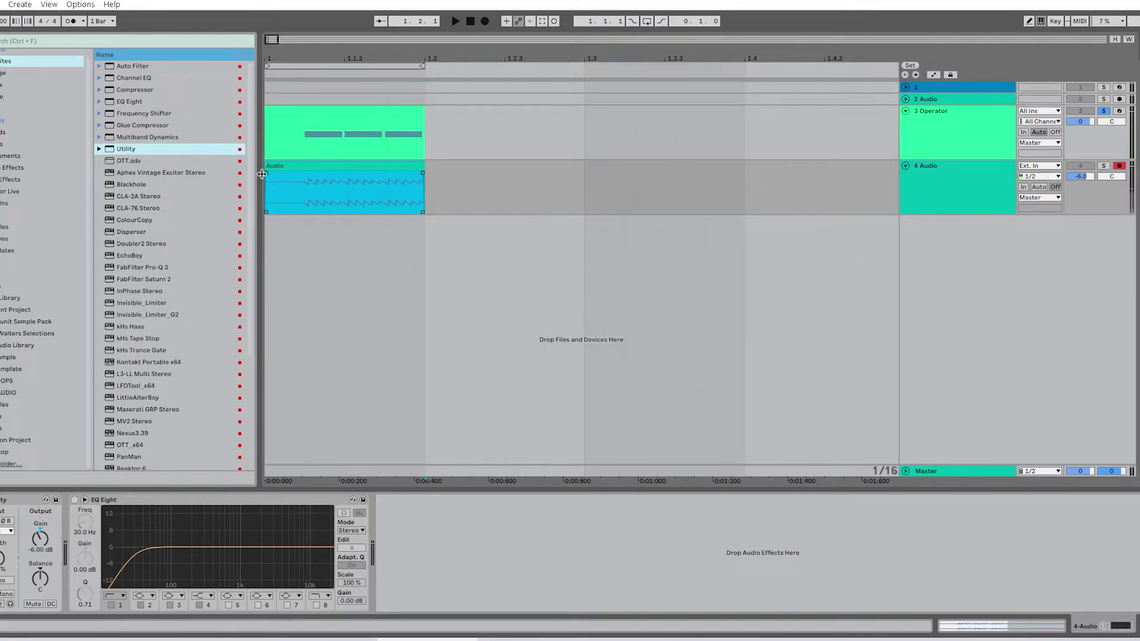
left_click_drag(266, 166, 306, 166)
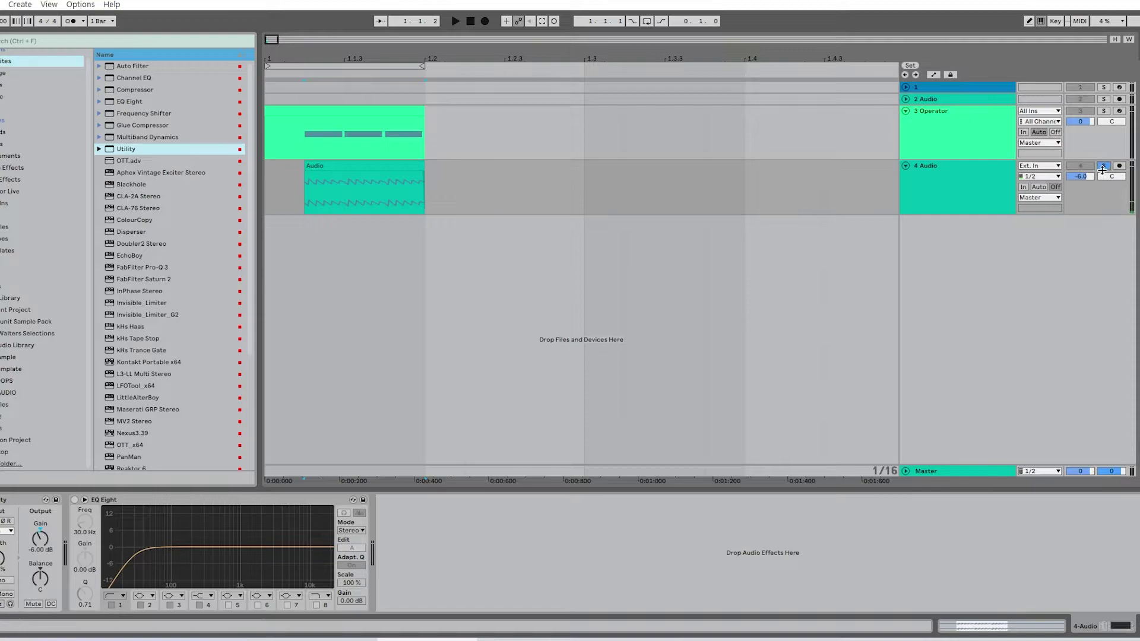
Split the recorded audio into three sixteenth-note clips and place the last two on the audio track moved below it.
left_click(346, 203)
left_click_drag(945, 116, 963, 254)
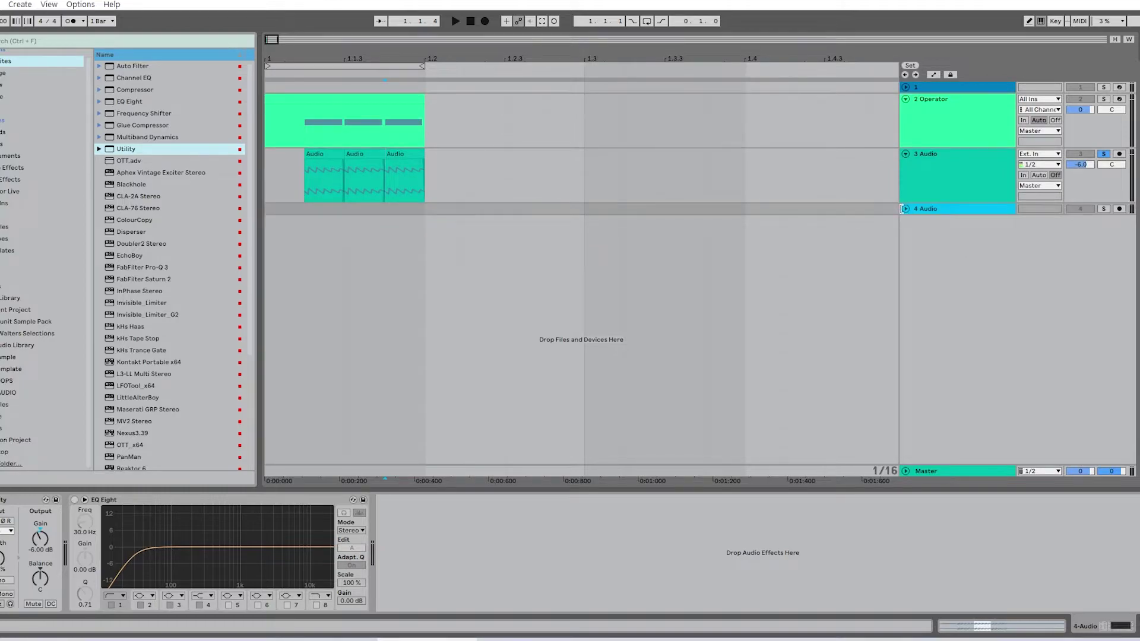
left_click(904, 209)
left_click_drag(287, 62, 405, 209)
left_click(537, 177)
left_click_drag(368, 62, 474, 167)
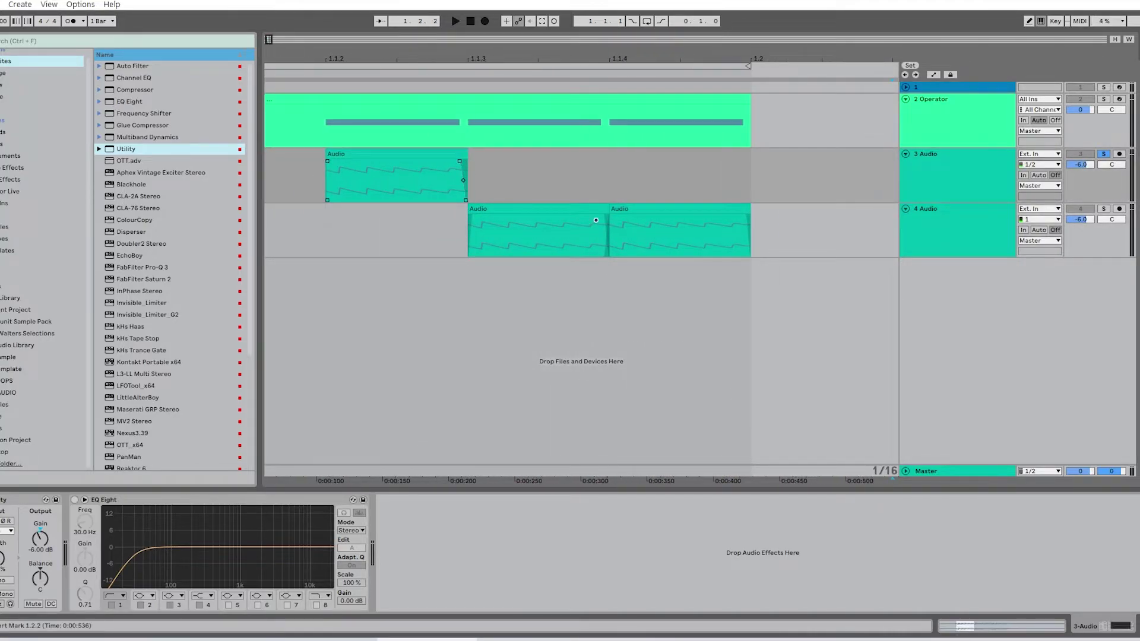
Replace the last clip on the 4 Audio track with a duplicate of the clip before it.
left_click(597, 222)
left_click_drag(637, 210, 778, 211)
left_click_drag(601, 57, 517, 48)
key("Delete")
left_click(502, 209)
key("ctrl+d")
Loop the first beat across all tracks and fold the Operator track.
key("ctrl+a")
key("ctrl+l")
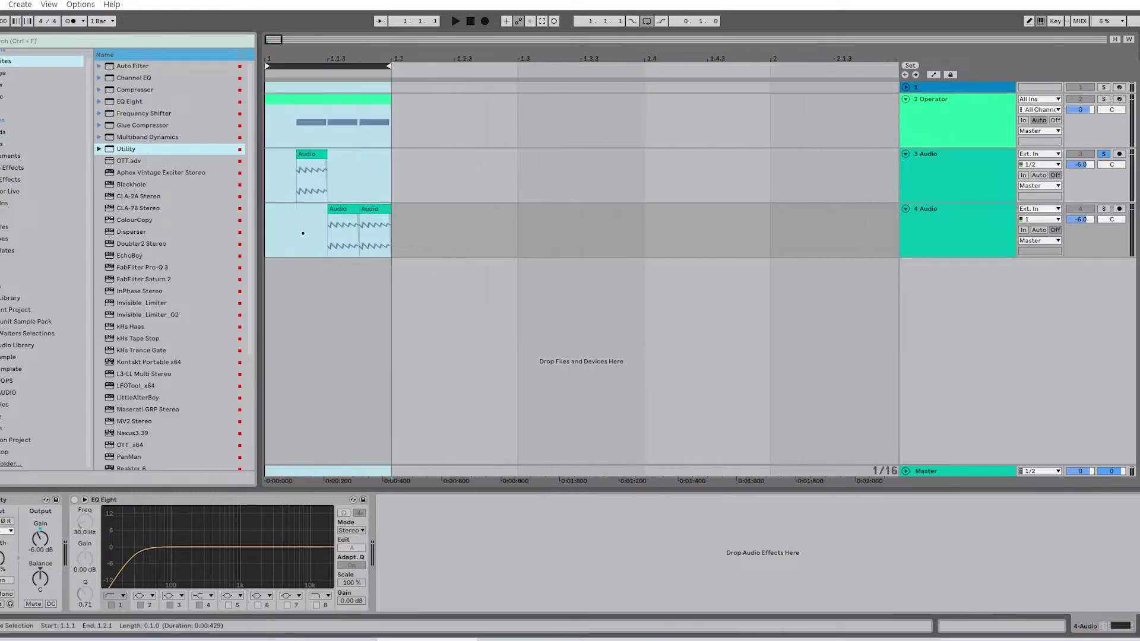
left_click(905, 99)
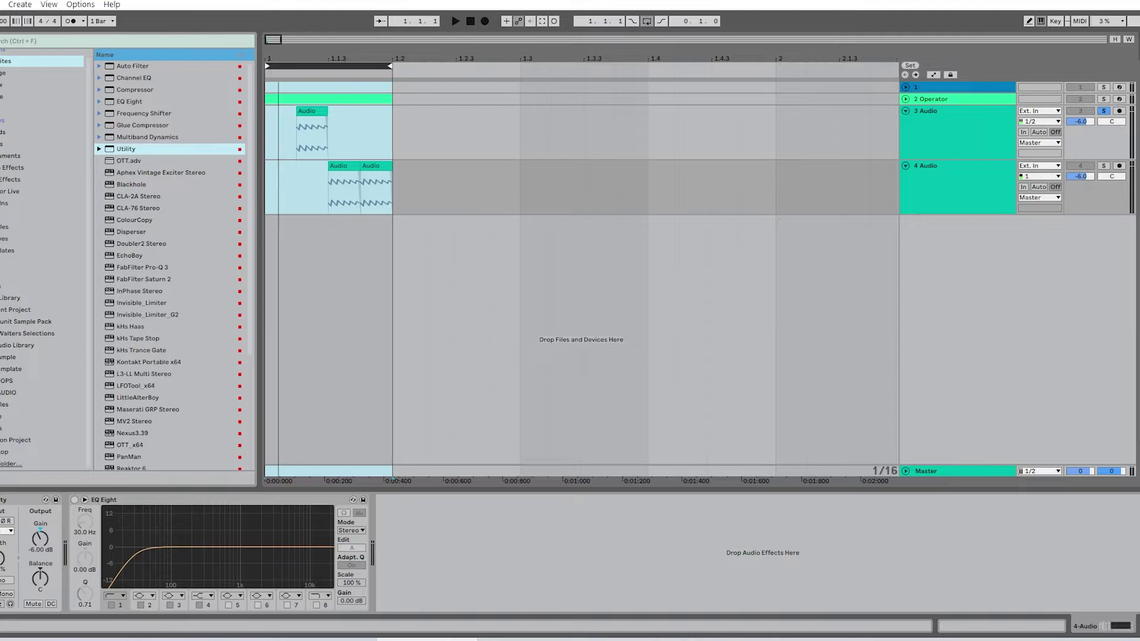
left_click_drag(278, 53, 325, 63)
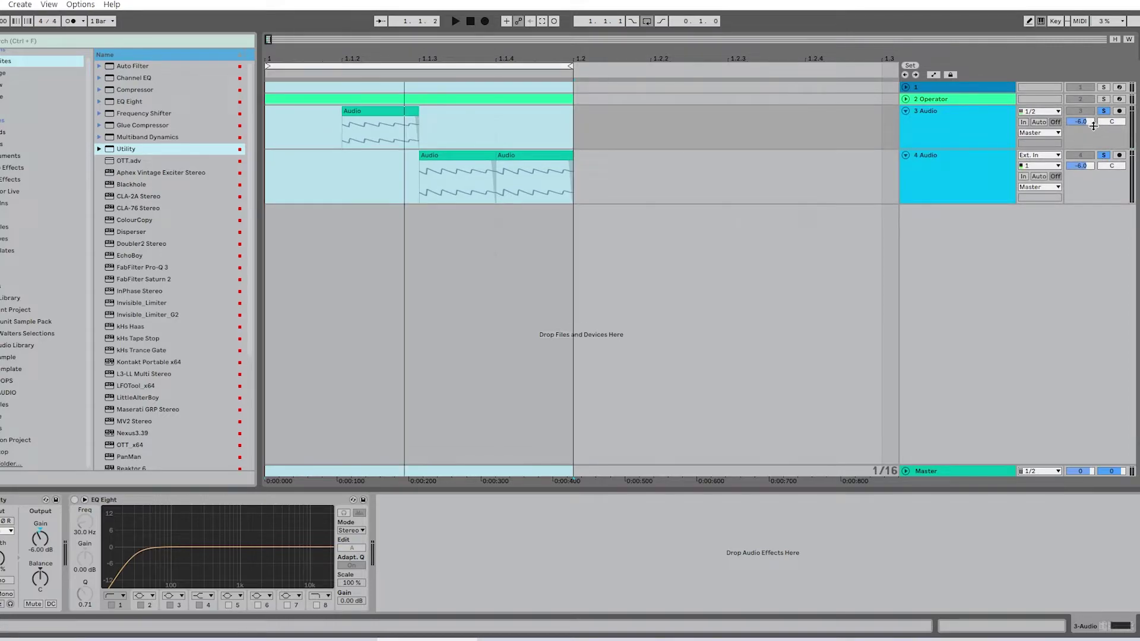
Reset the volume of both audio tracks to 0 dB and play the loop.
double_click(1090, 122)
key("space")
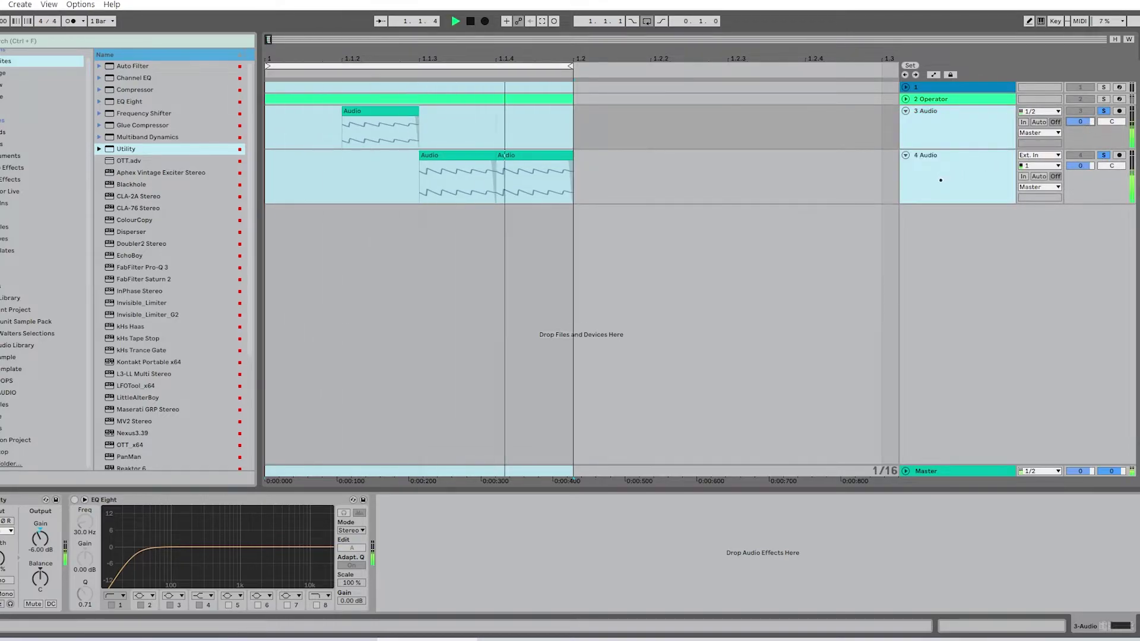
left_click(937, 181)
left_click(349, 183)
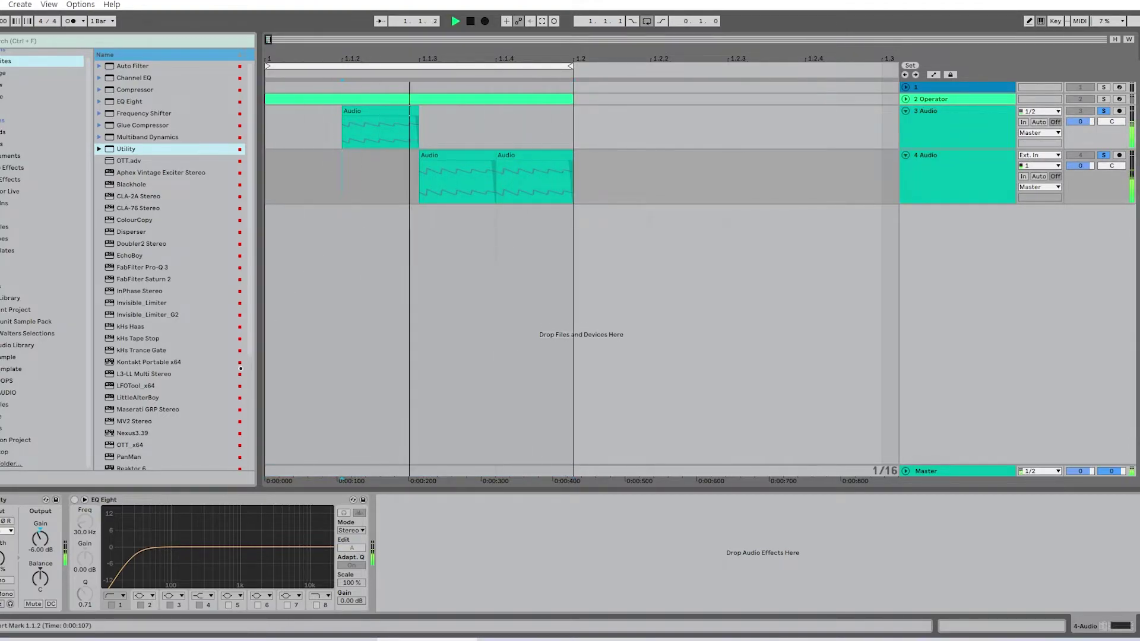
Compare the looped audio tracks with their EQ Eight enabled and disabled, leaving it disabled, and stop playback.
left_click(75, 500)
left_click(935, 173)
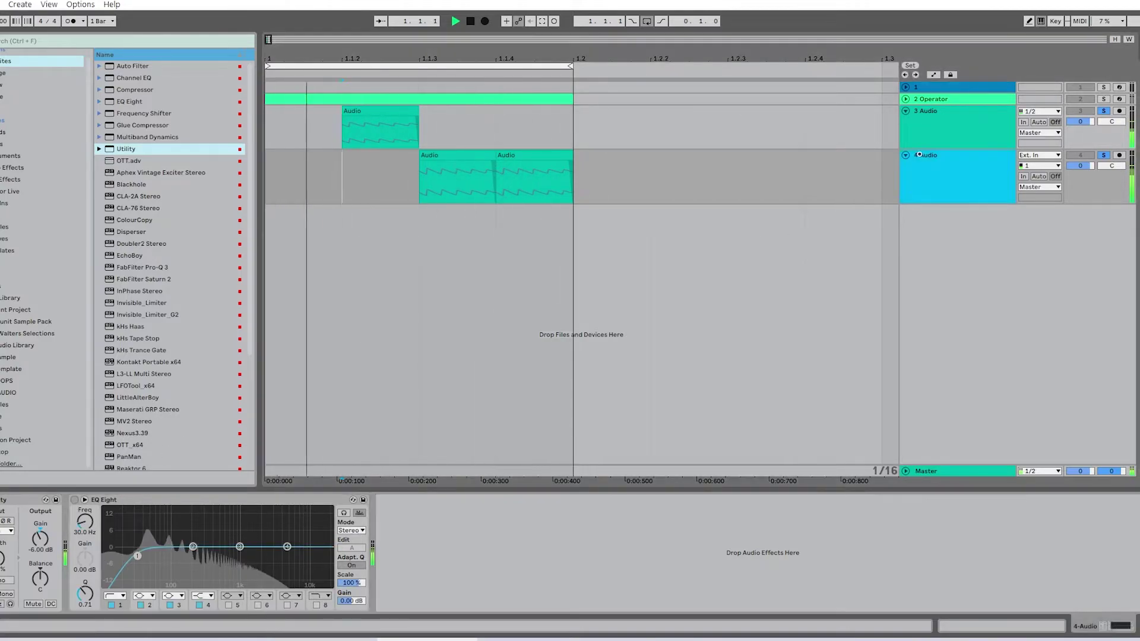
left_click(935, 136)
left_click(75, 500)
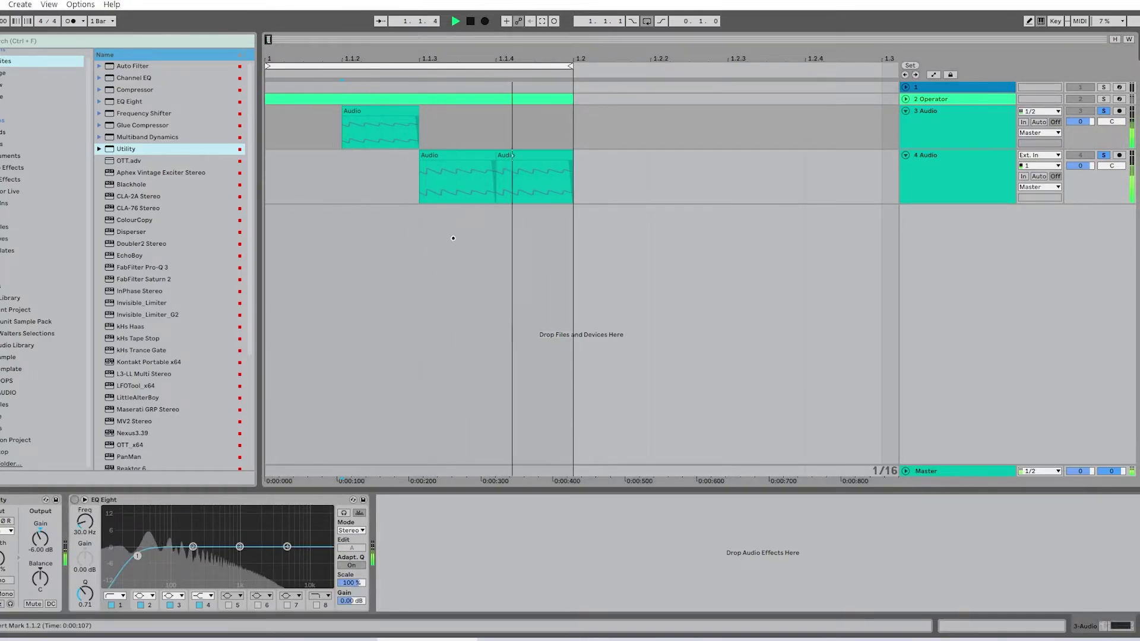
left_click(75, 500)
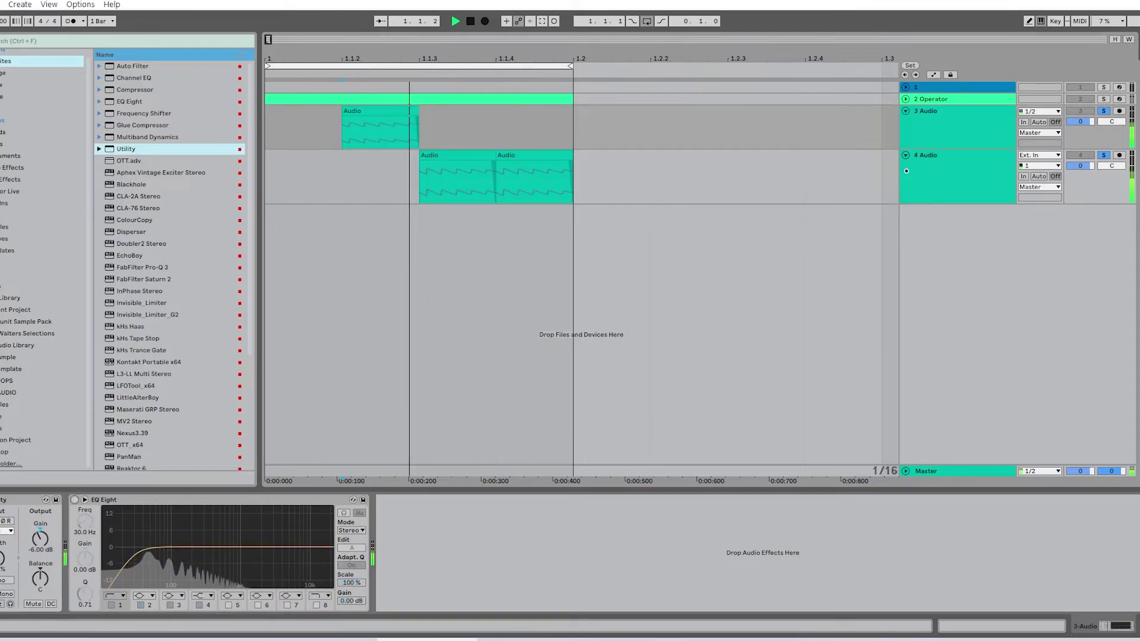
left_click(935, 172)
left_click(478, 262)
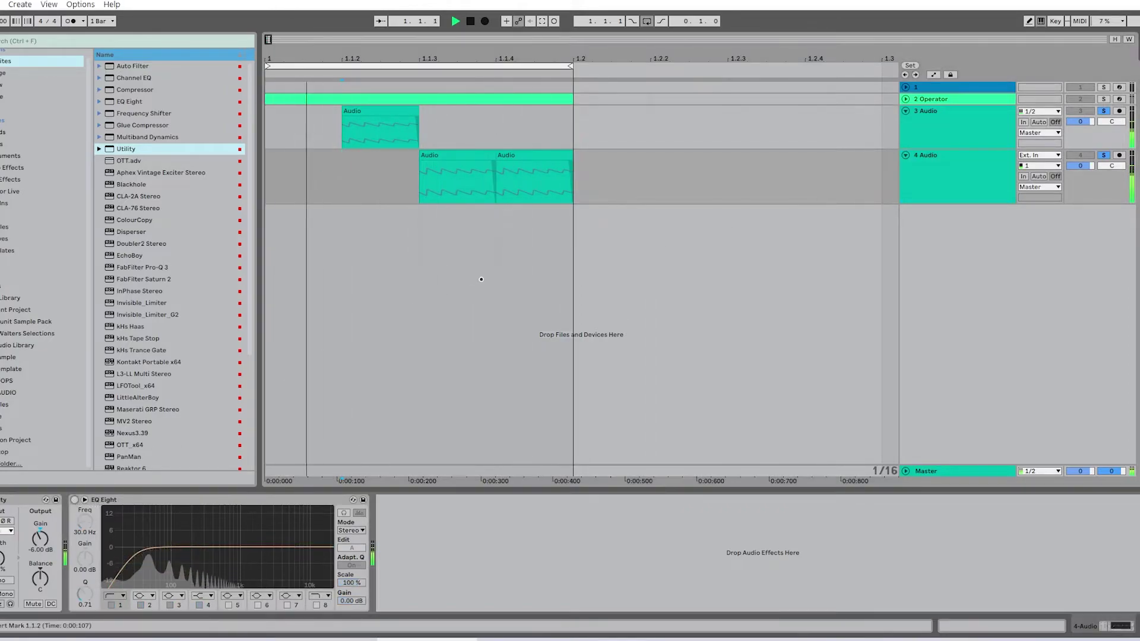
key("space")
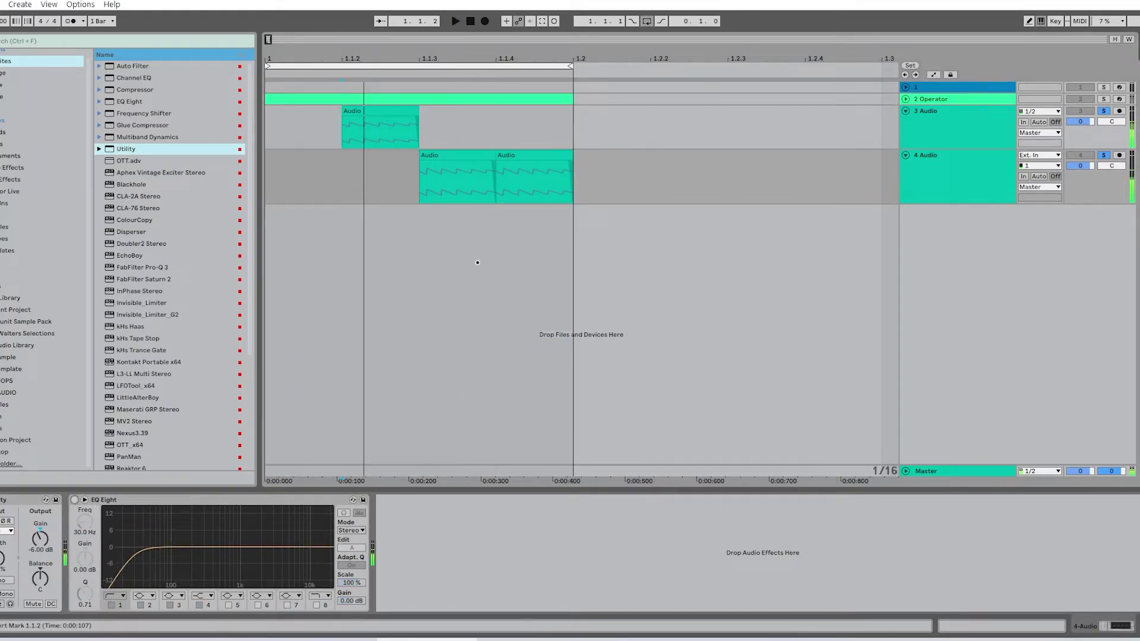
Reduce the height of both audio tracks and group them as BASS.
left_click(949, 167)
left_click(948, 135, "shift")
left_click_drag(946, 149, 946, 139)
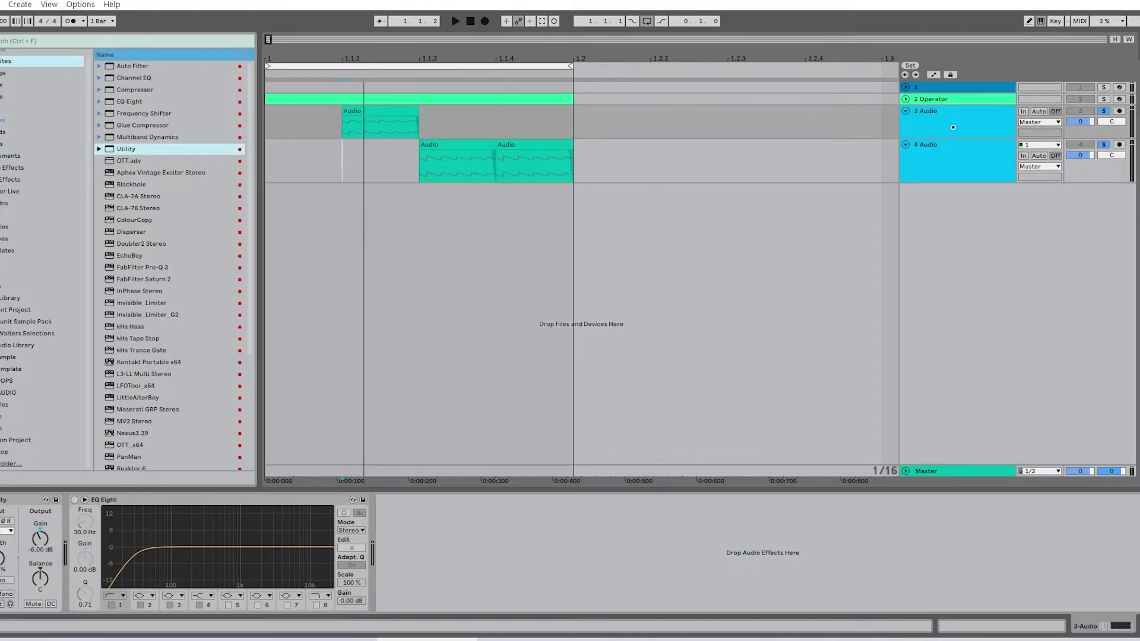
key("ctrl+g")
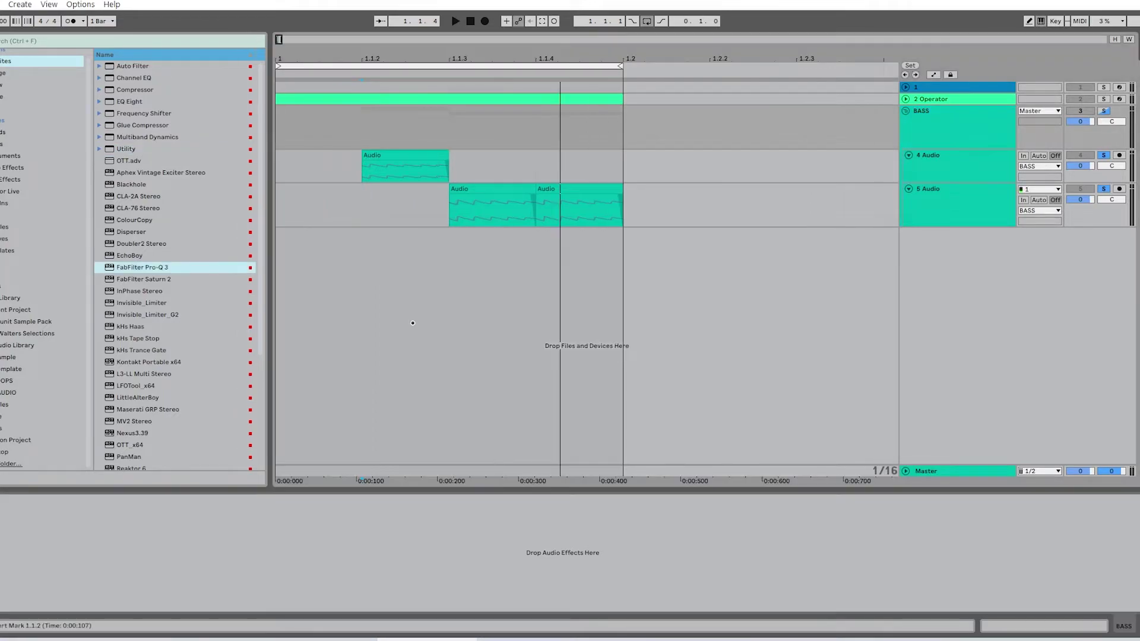
Add FabFilter Pro-Q 3 to the BASS group and create a low cut at about 17 Hz with an 18 dB/oct slope.
left_click(147, 268)
left_click_drag(135, 538, 135, 538)
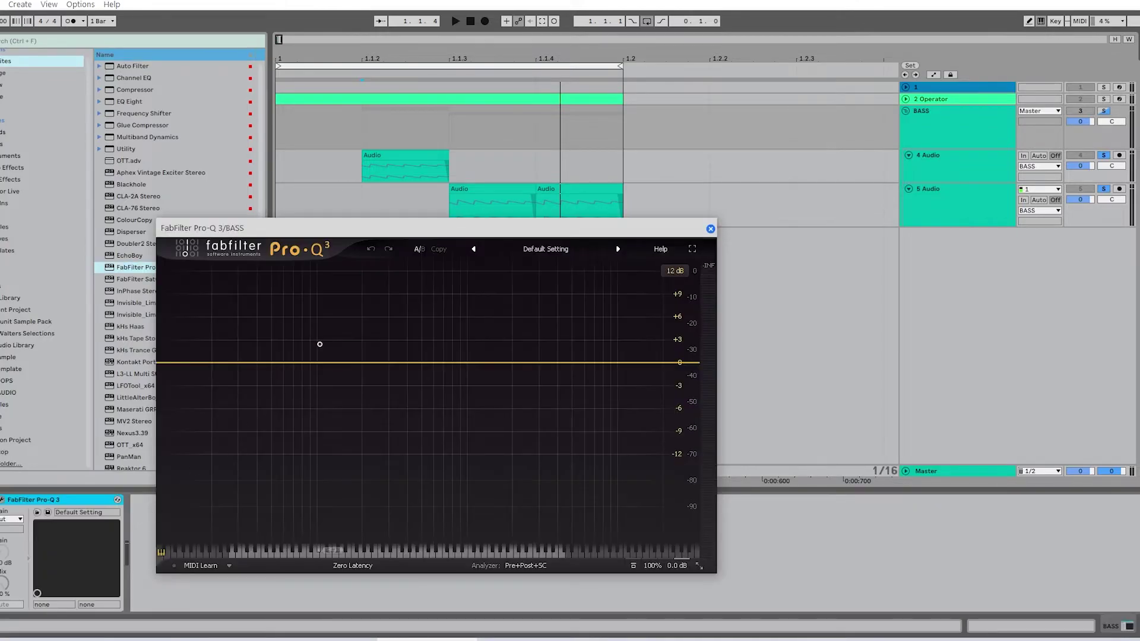
left_click(192, 362)
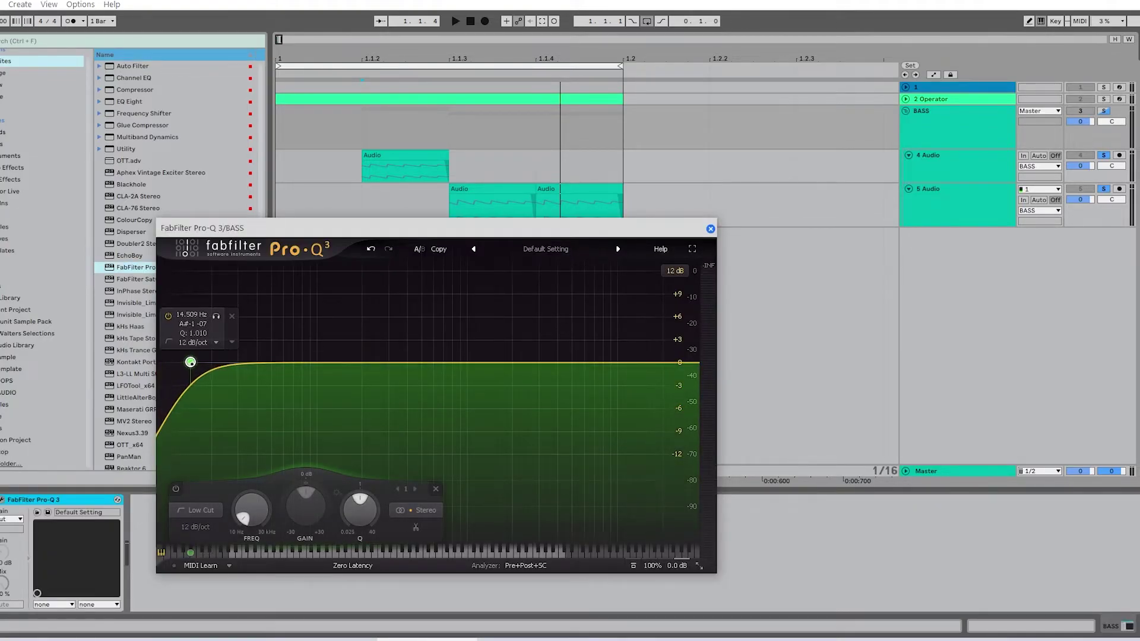
key("space")
left_click_drag(192, 363, 201, 361)
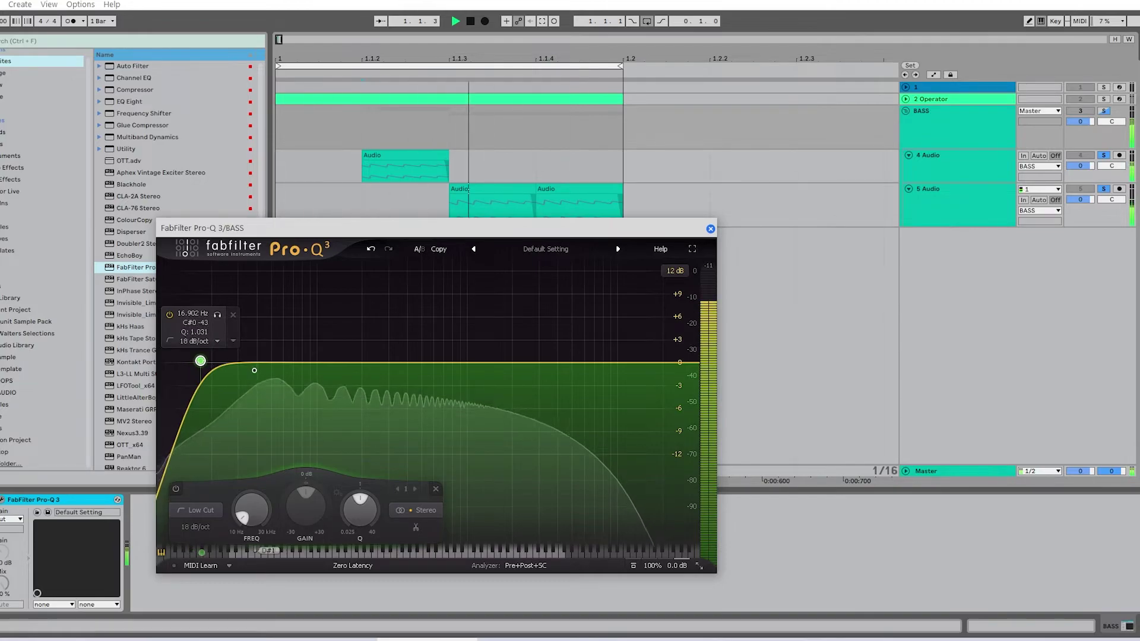
Add a bell boost of about 0.9 dB at 49 Hz and move the low cut to about 21.5 Hz.
left_click_drag(279, 363, 270, 356)
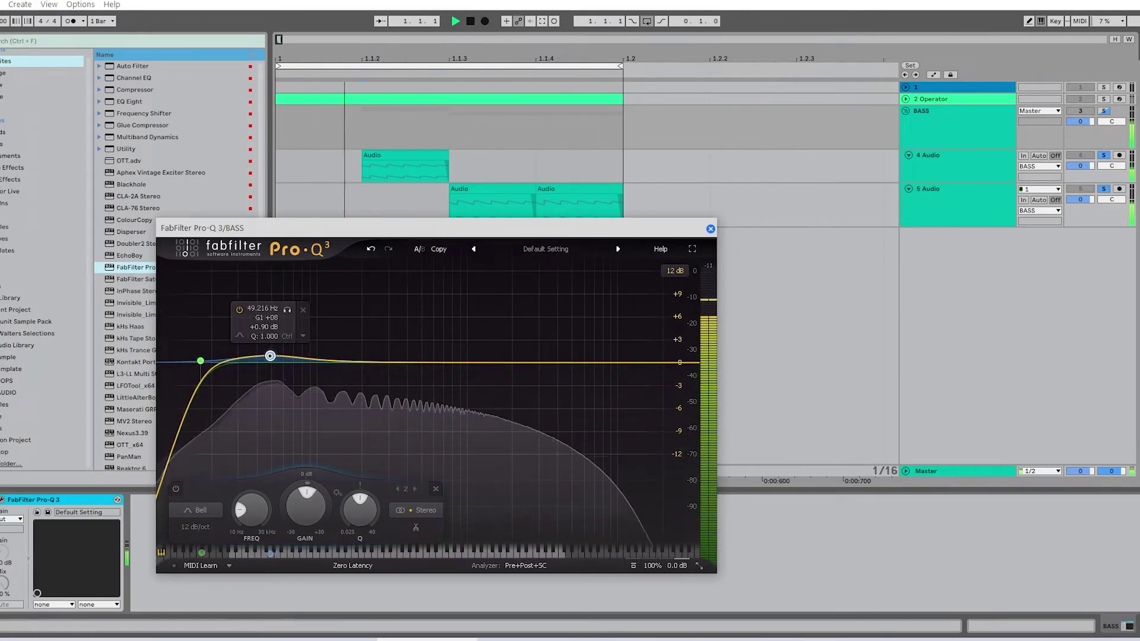
left_click_drag(201, 361, 205, 359)
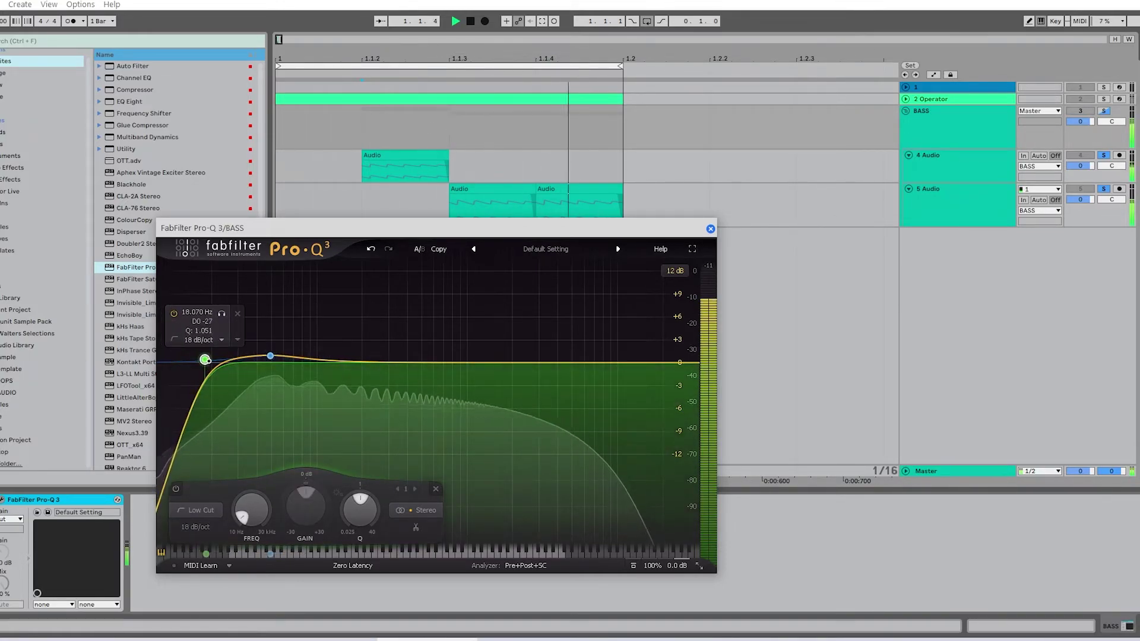
left_click_drag(205, 359, 215, 360)
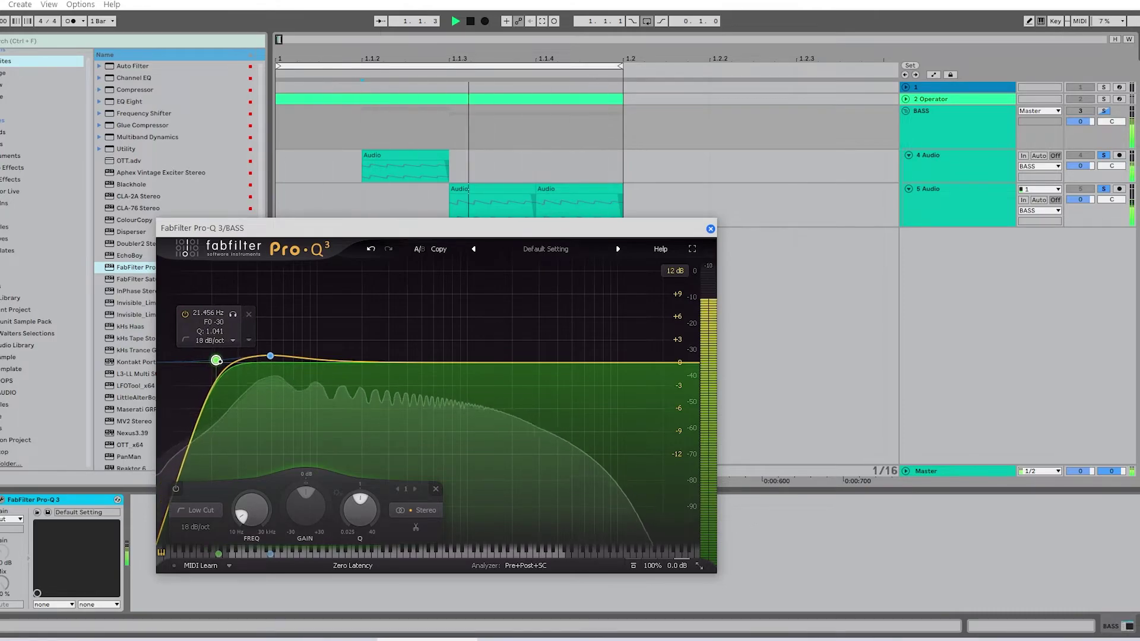
key("space")
left_click(710, 229)
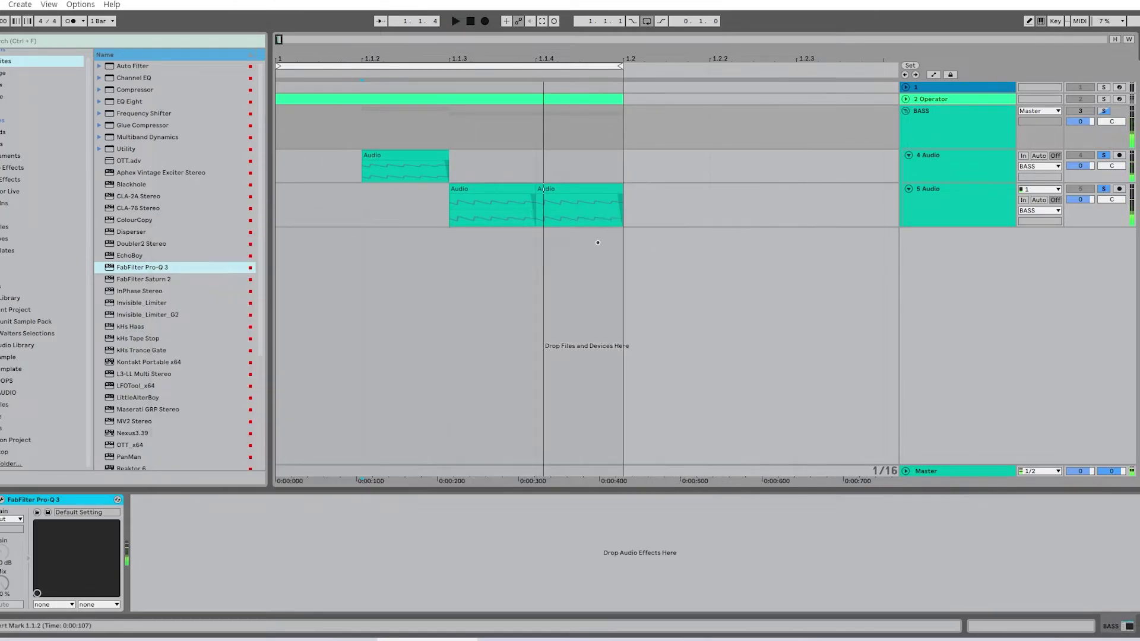
Add FabFilter Saturn 2 after Pro-Q 3 on the BASS group and play the loop.
scroll(143, 232, "down", 2)
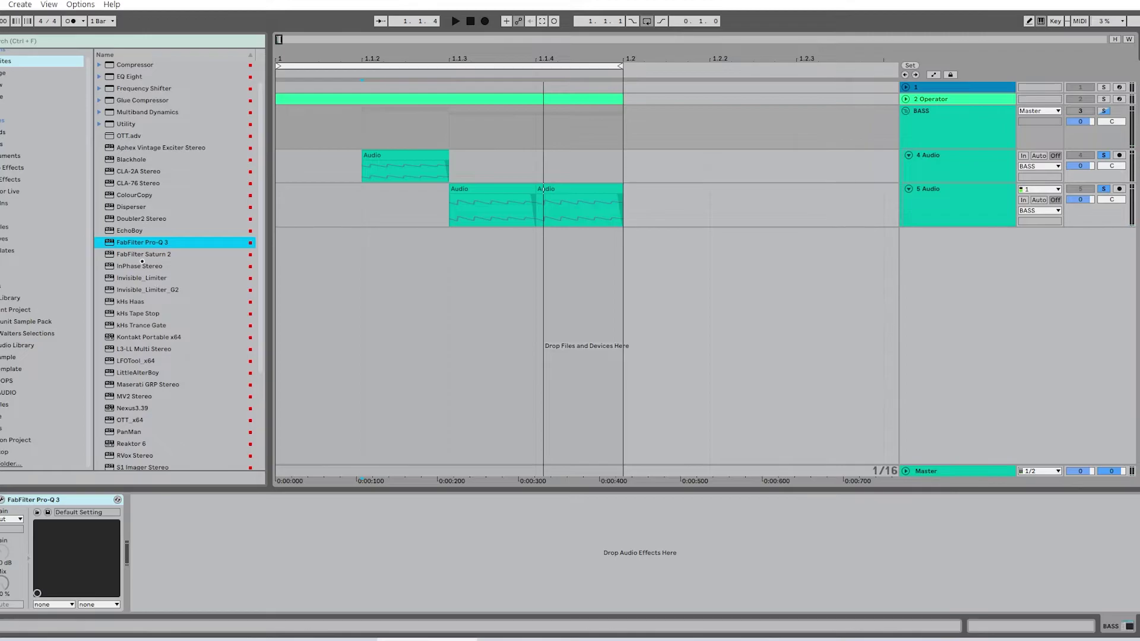
left_click_drag(130, 255, 217, 534)
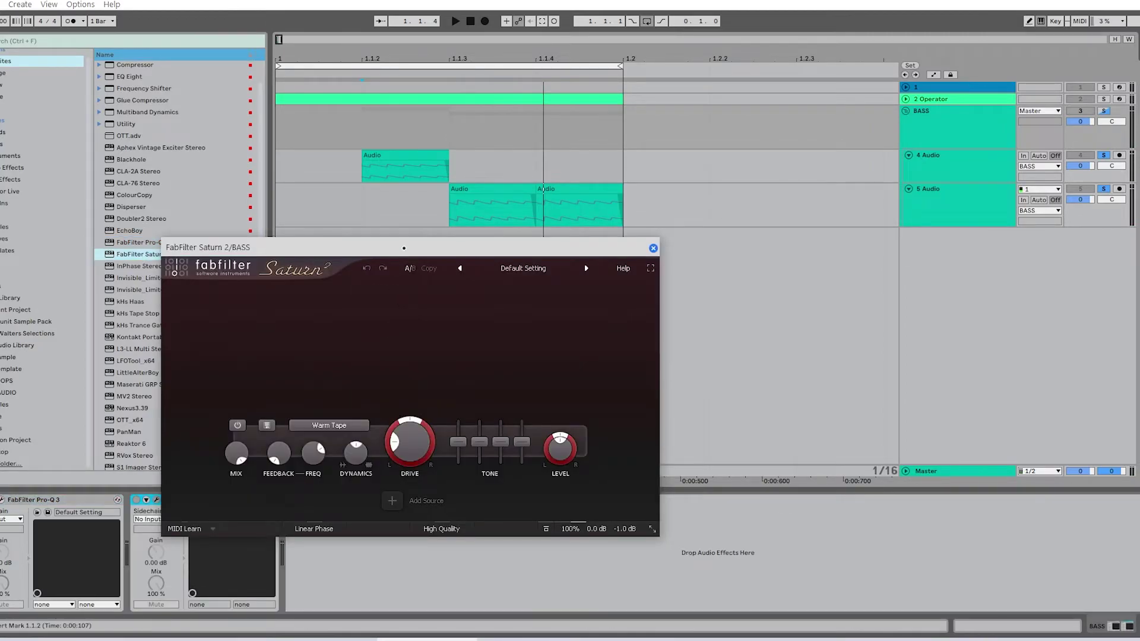
left_click_drag(404, 248, 367, 236)
key("space")
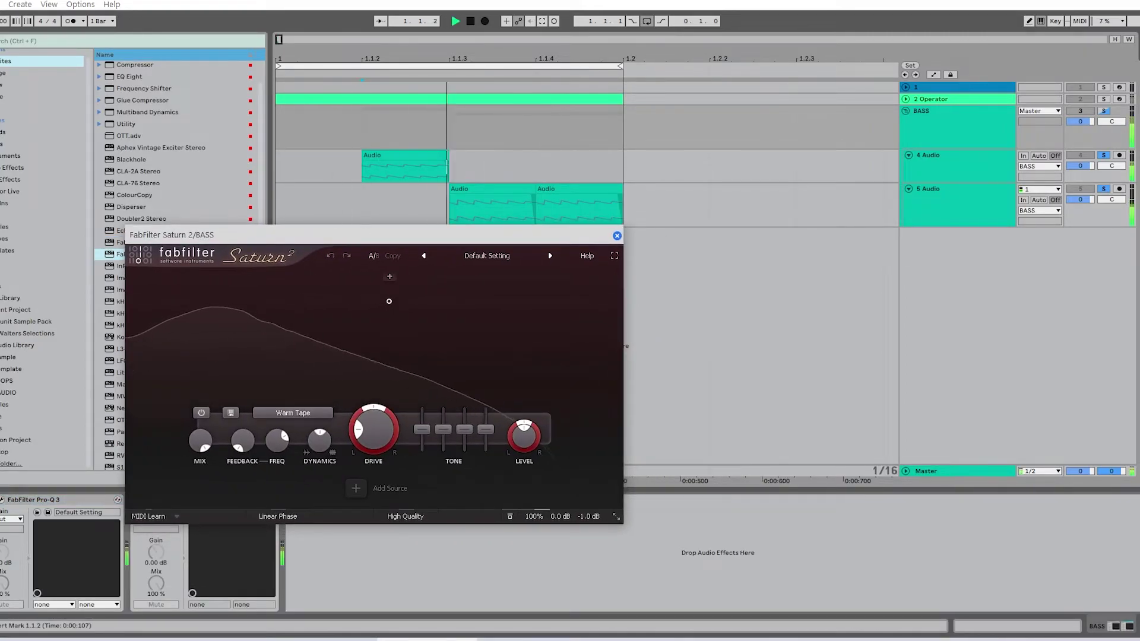
Split Saturn 2 into four frequency bands, with the highest crossover at about 8.4 kHz.
left_click(286, 278)
left_click(432, 282)
left_click(544, 282)
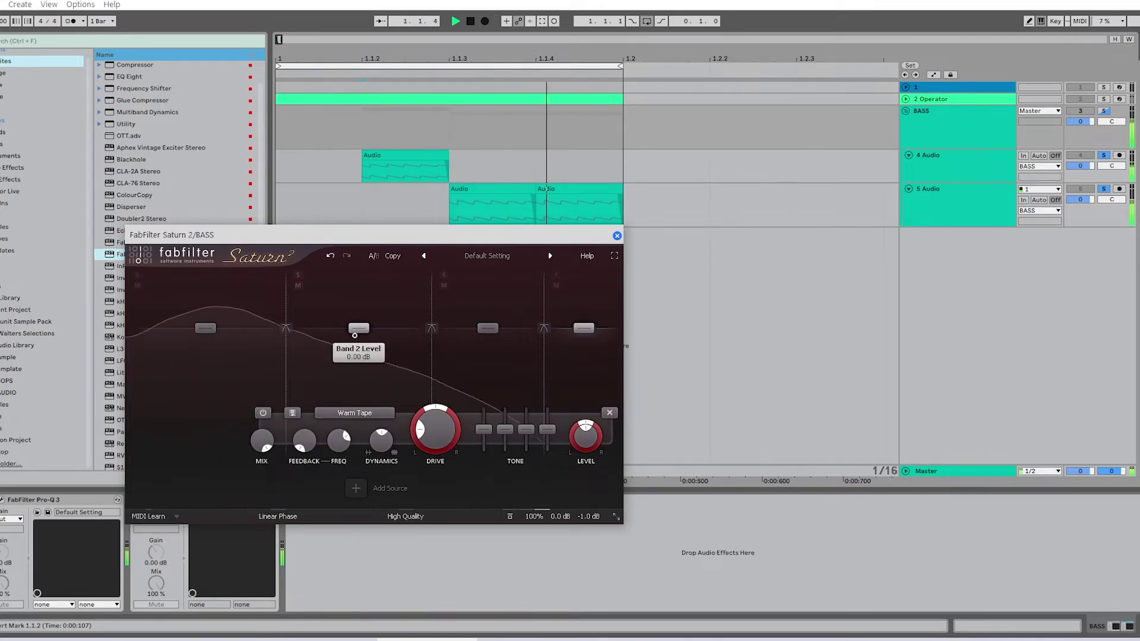
left_click_drag(423, 234, 668, 204)
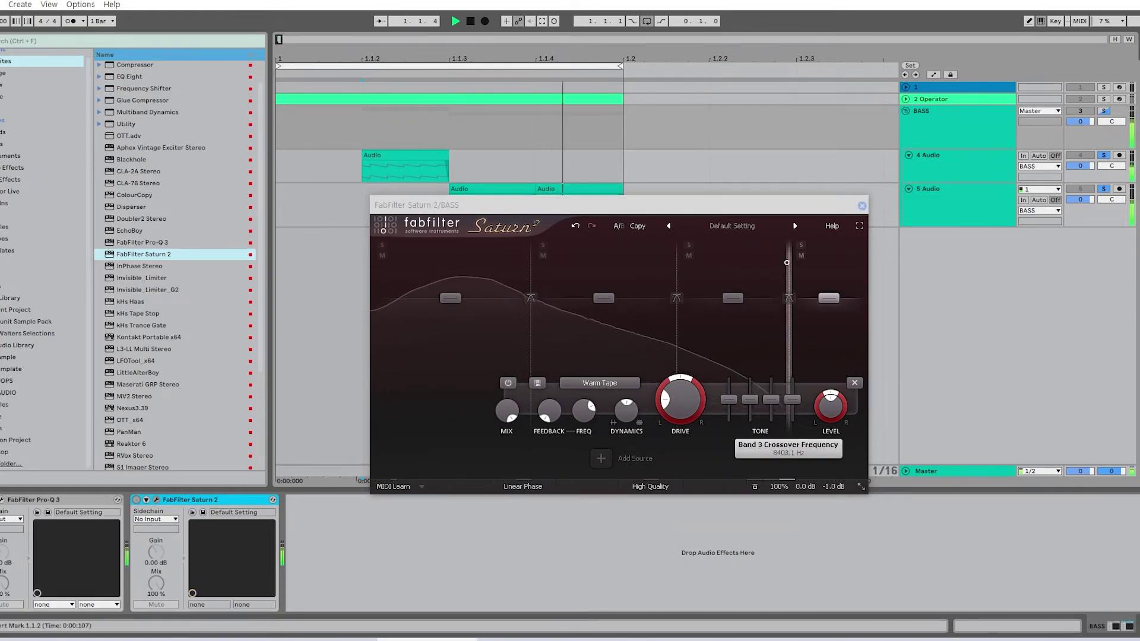
Raise Saturn 2's band 4 level to about +7.65 dB while auditioning the loop, and close the plug-in window.
left_click_drag(829, 294, 830, 283)
key("space")
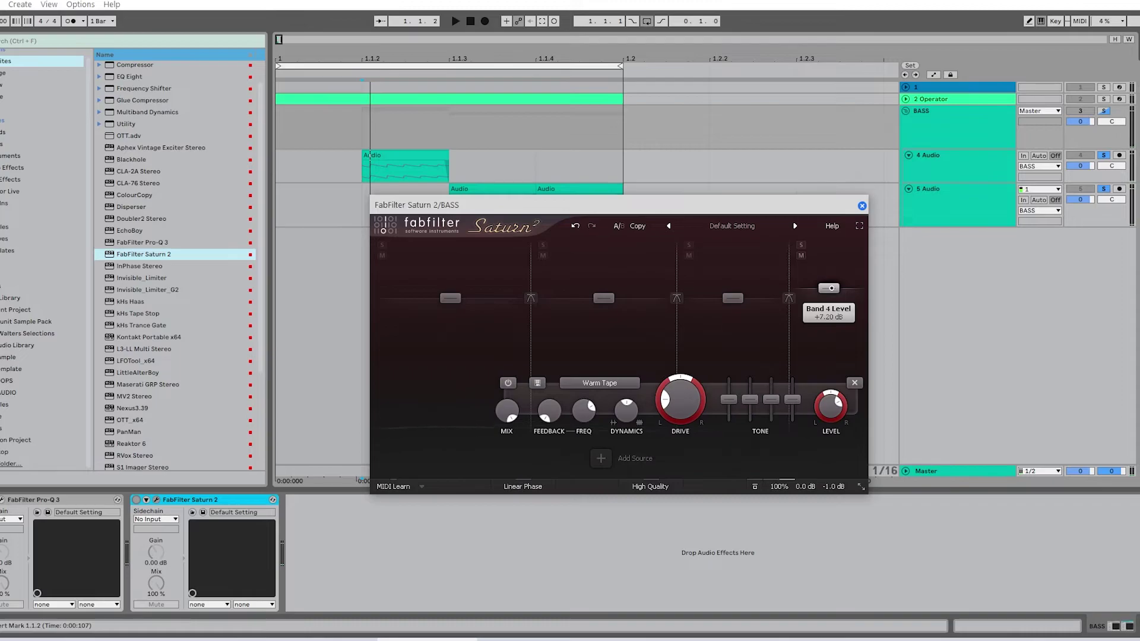
key("space")
left_click_drag(829, 288, 830, 288)
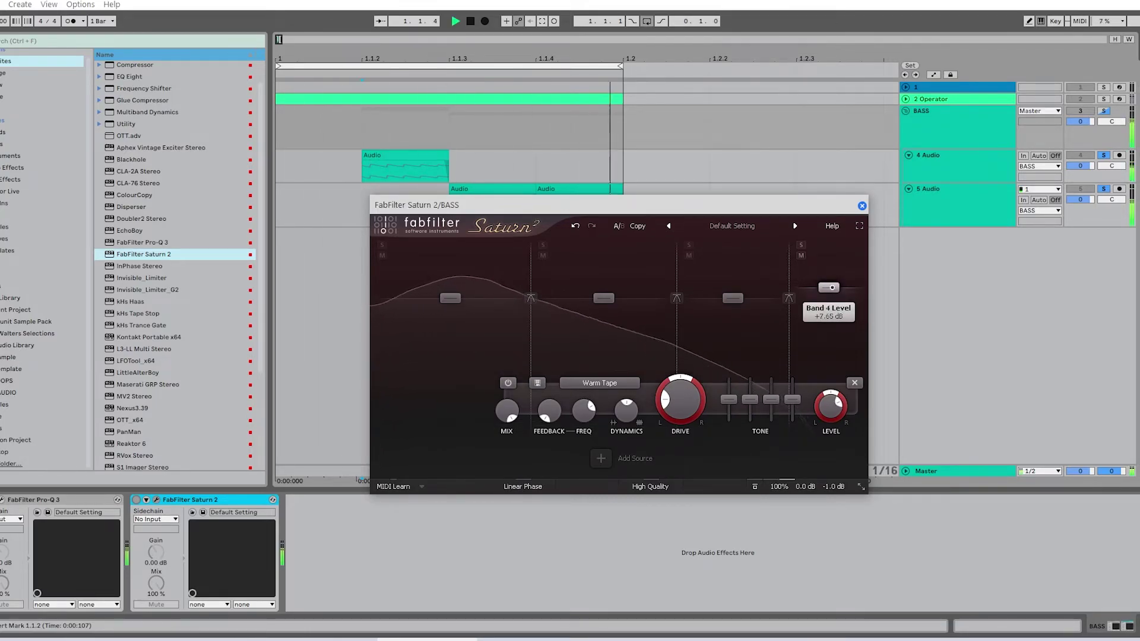
key("space")
left_click(863, 206)
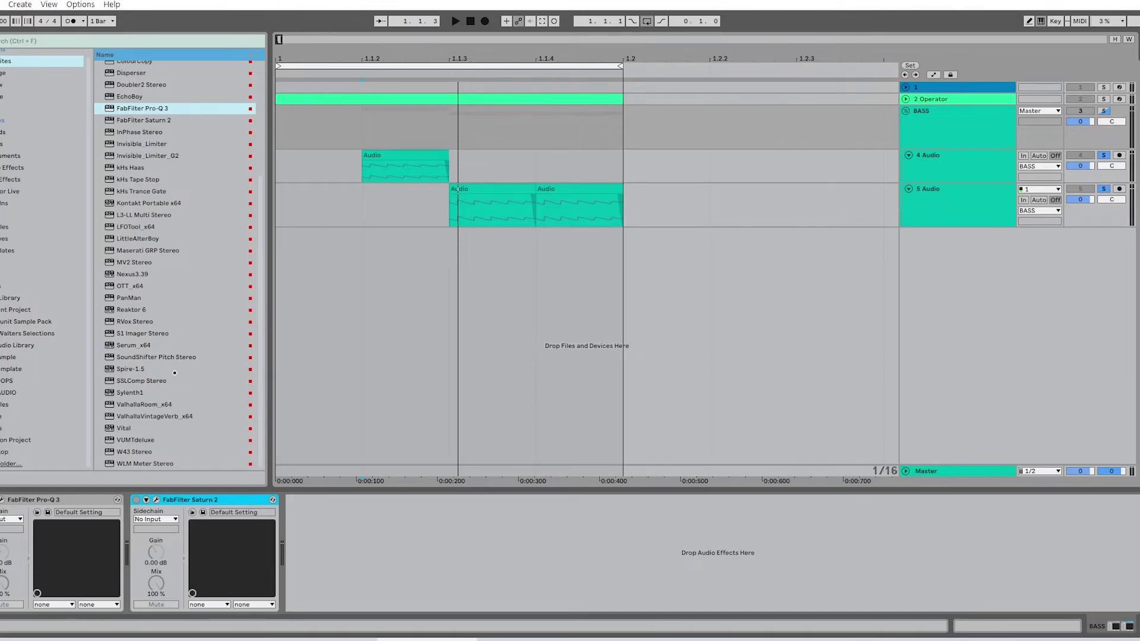
Add the W43 Stereo plug-in after Saturn 2 on the BASS group and audition the loop with it bypassed and enabled.
double_click(134, 452)
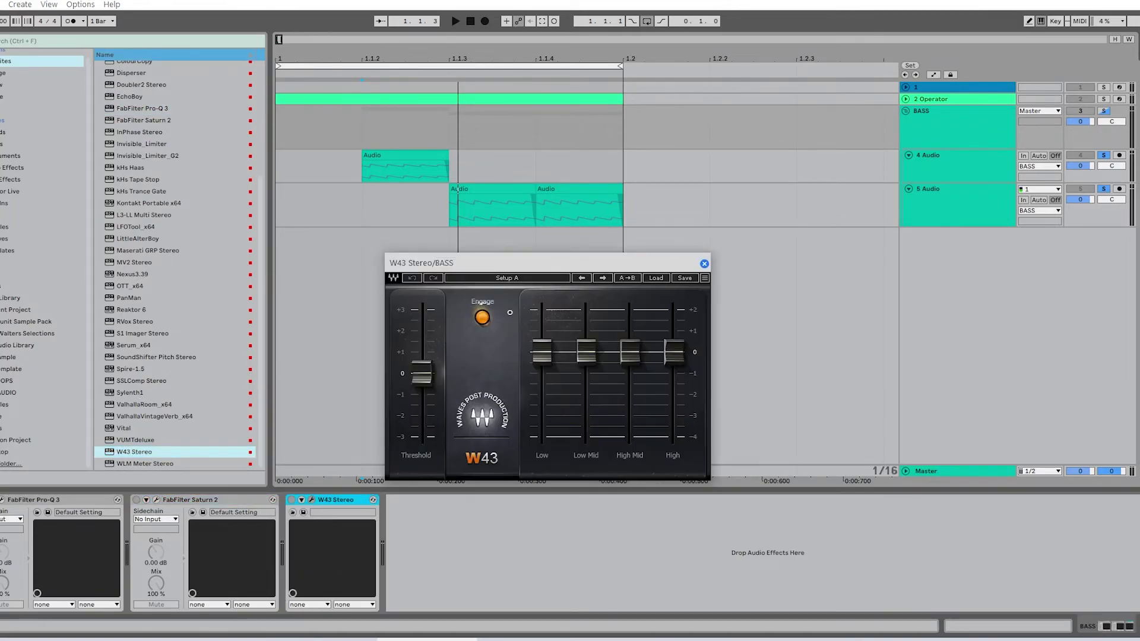
left_click_drag(543, 267, 480, 237)
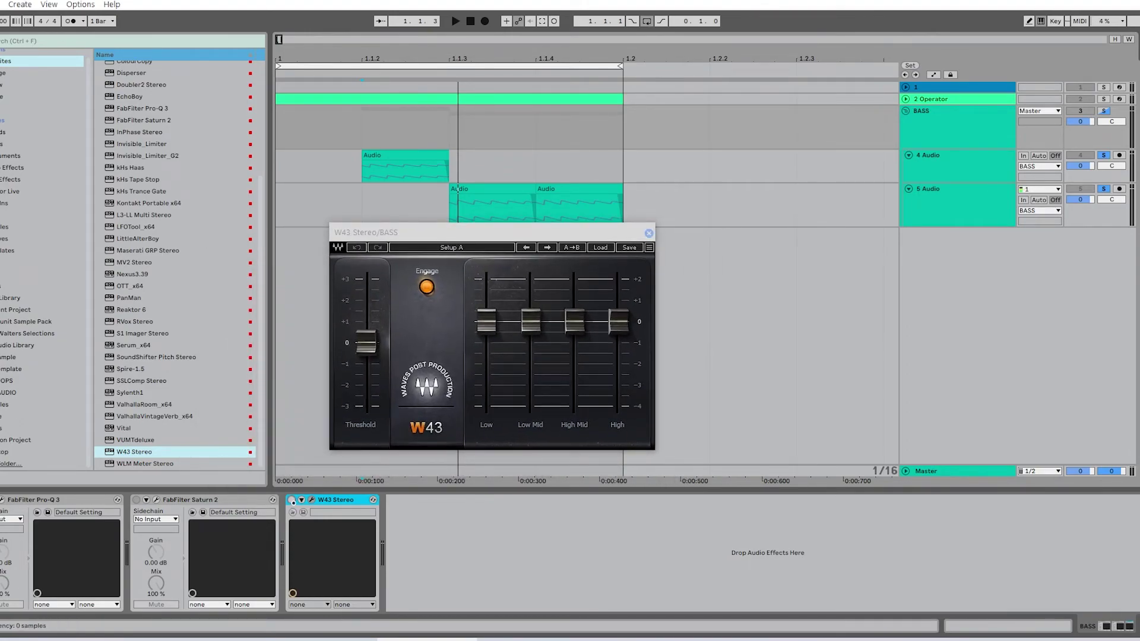
key("space")
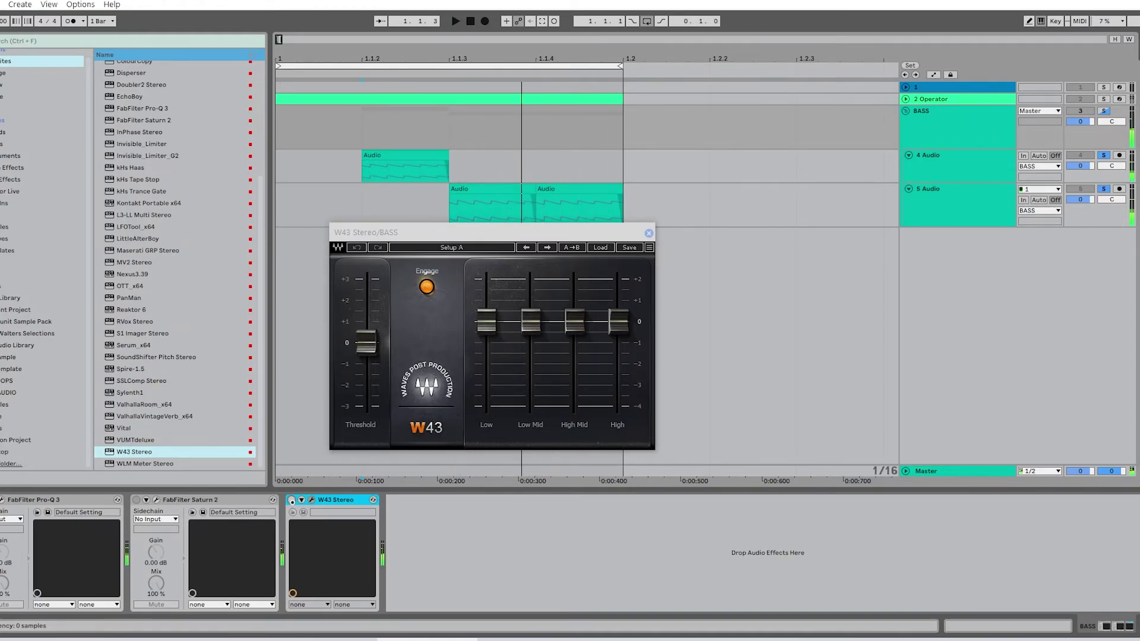
key("space")
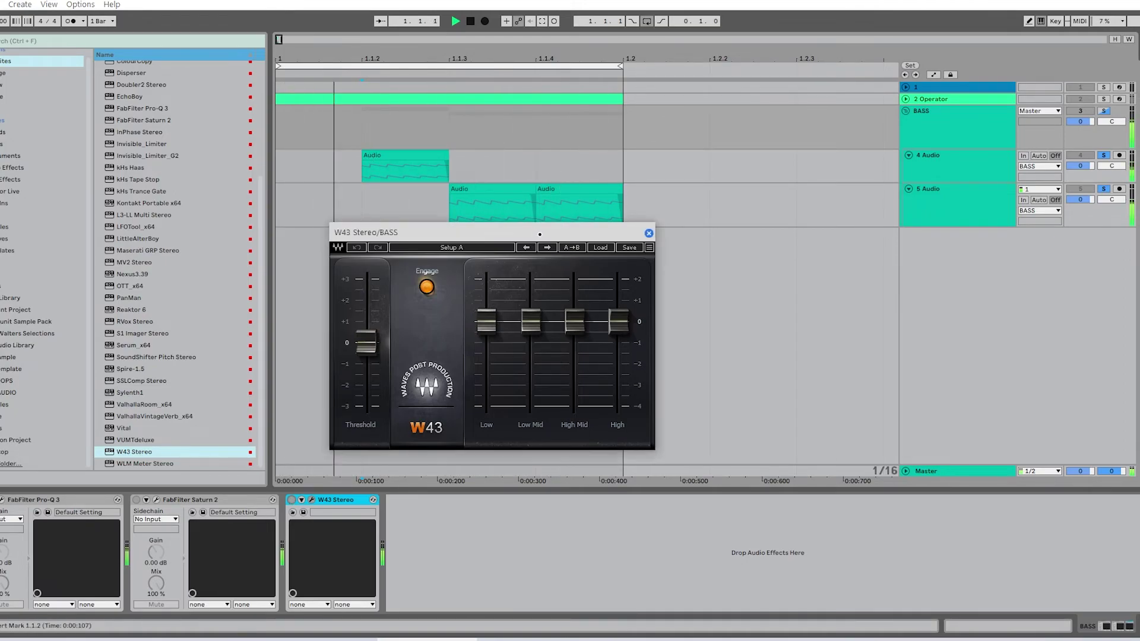
Close the W43 window, stop the loop, and add a second FabFilter Pro-Q 3 after W43 Stereo on the BASS group.
left_click_drag(549, 237, 512, 235)
left_click(612, 231)
key("space")
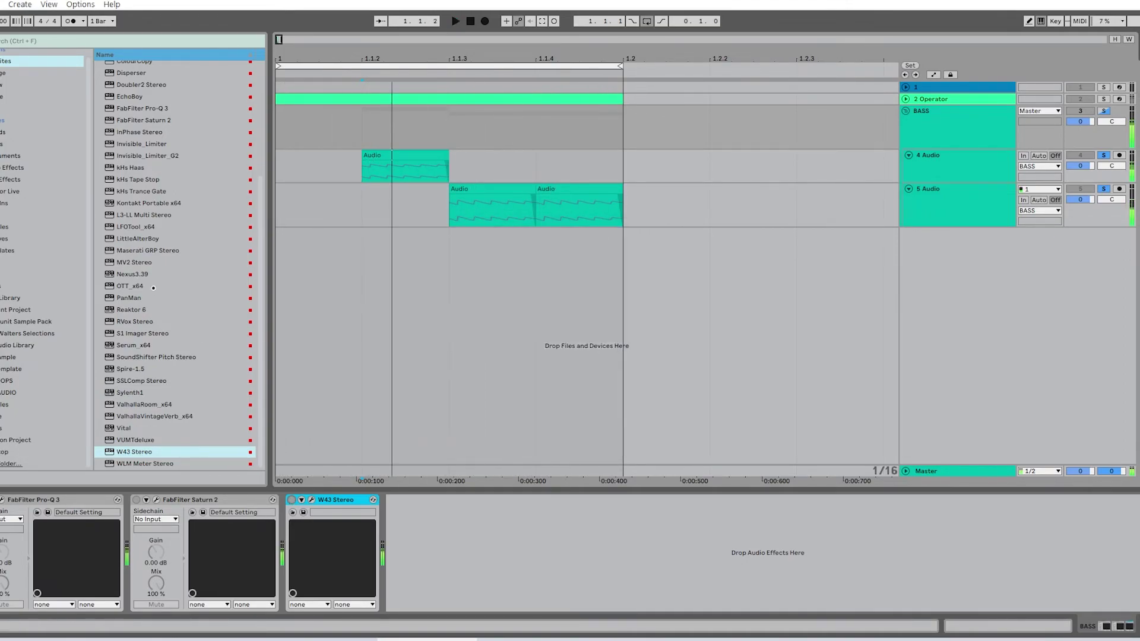
scroll(157, 267, "up", 4)
left_click_drag(148, 258, 465, 559)
left_click_drag(476, 248, 260, 213)
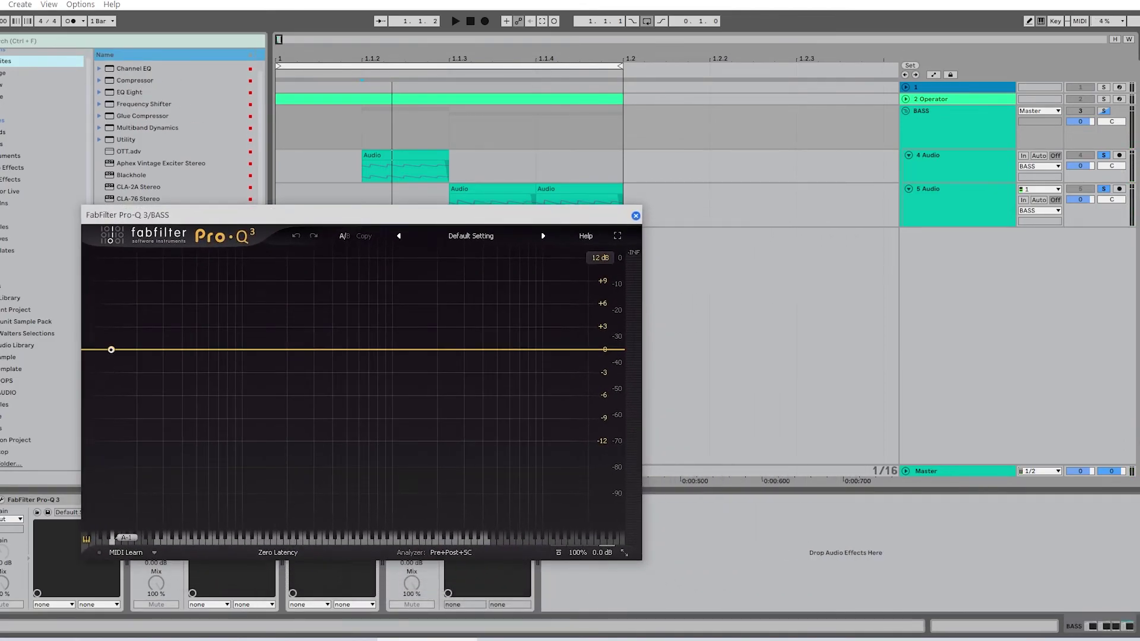
Create a Linear Phase low cut at about 36.6 Hz in the new Pro-Q 3 while the loop plays, and hide the plug-in window.
left_click(111, 349)
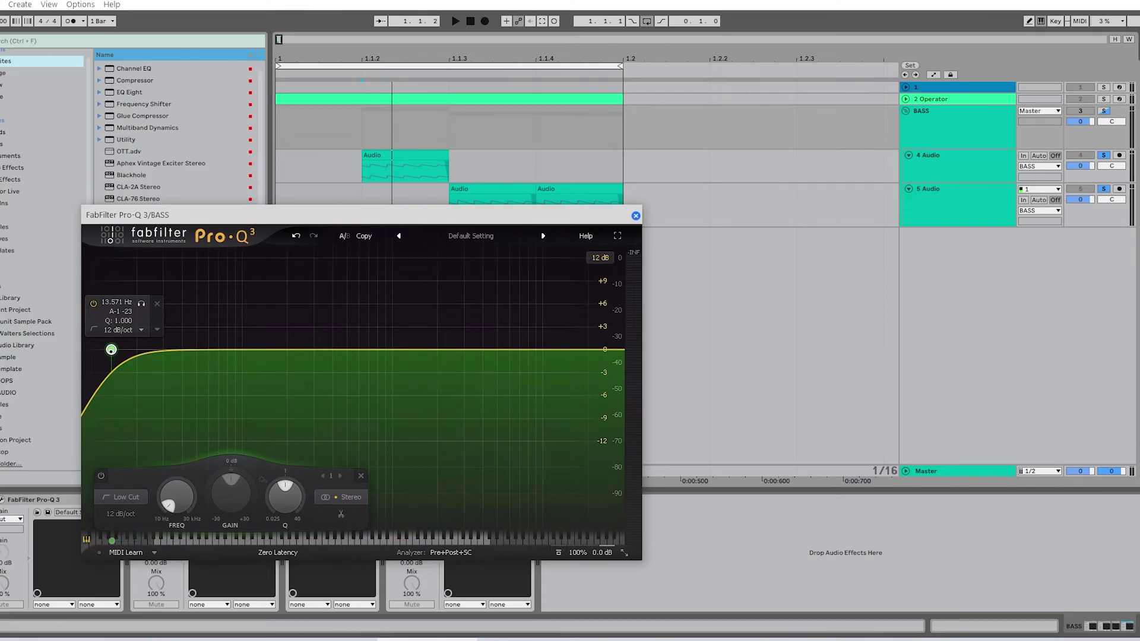
key("space")
left_click_drag(111, 350, 146, 344)
left_click(278, 553)
left_click(291, 594)
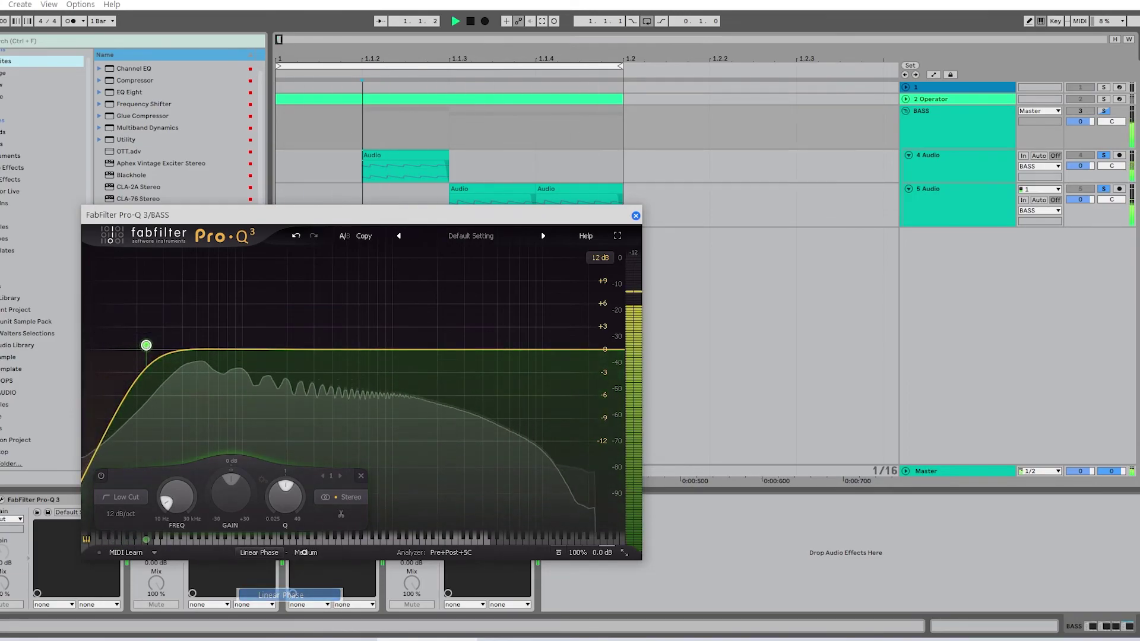
left_click_drag(146, 345, 176, 344)
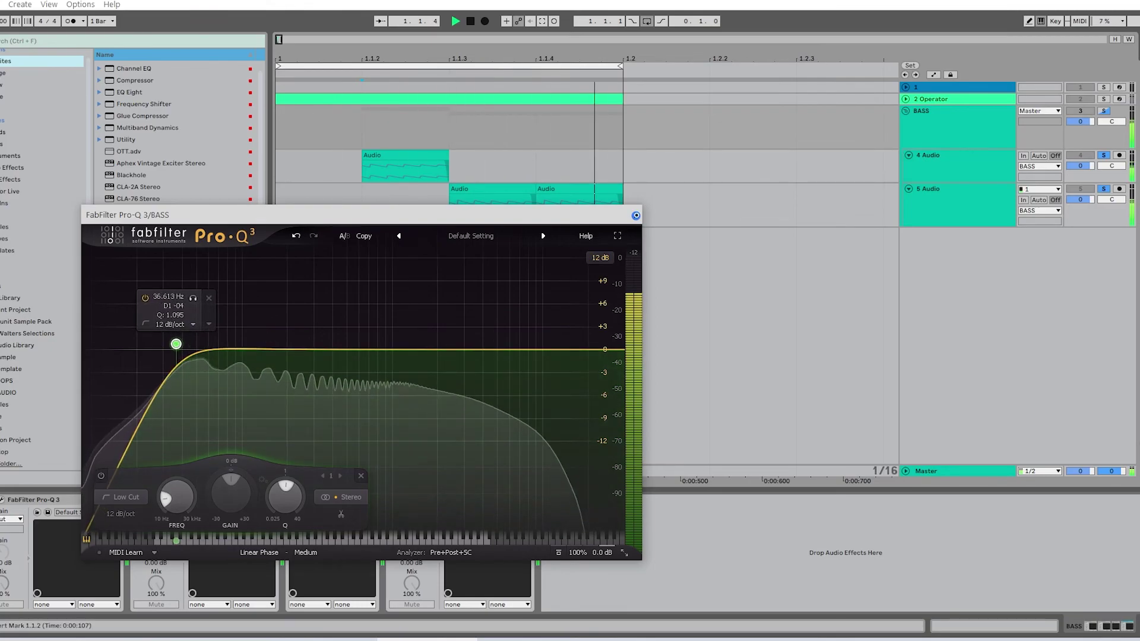
key("ctrl+alt+p")
Audition the 4 Audio track with its EQ Eight switched on and off while the loop plays.
left_click_drag(289, 62, 326, 64)
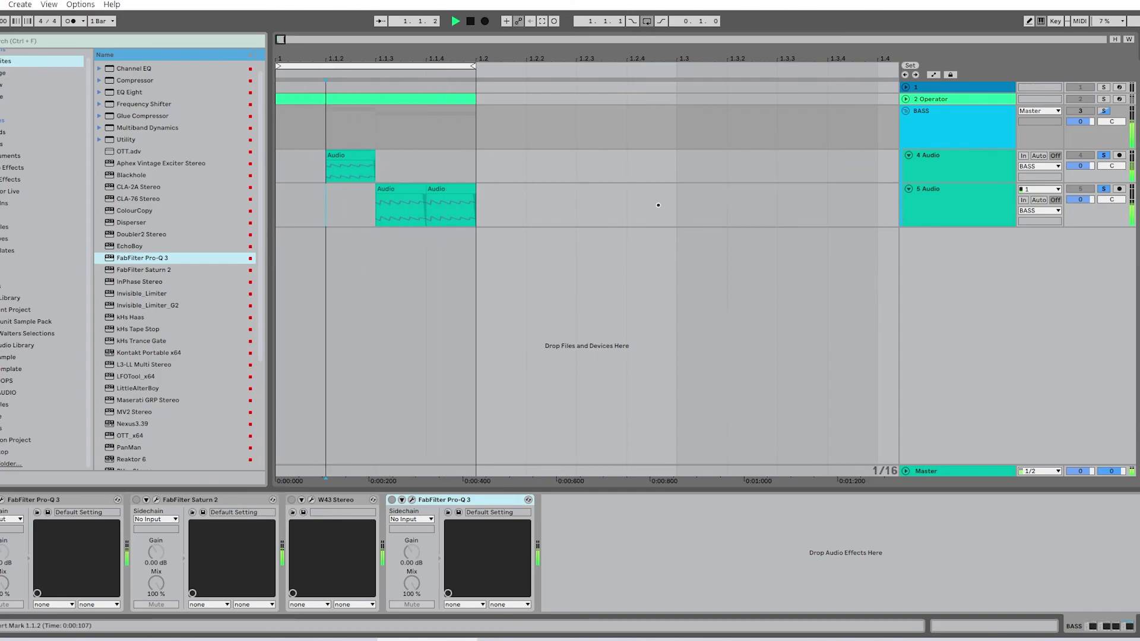
key("Down")
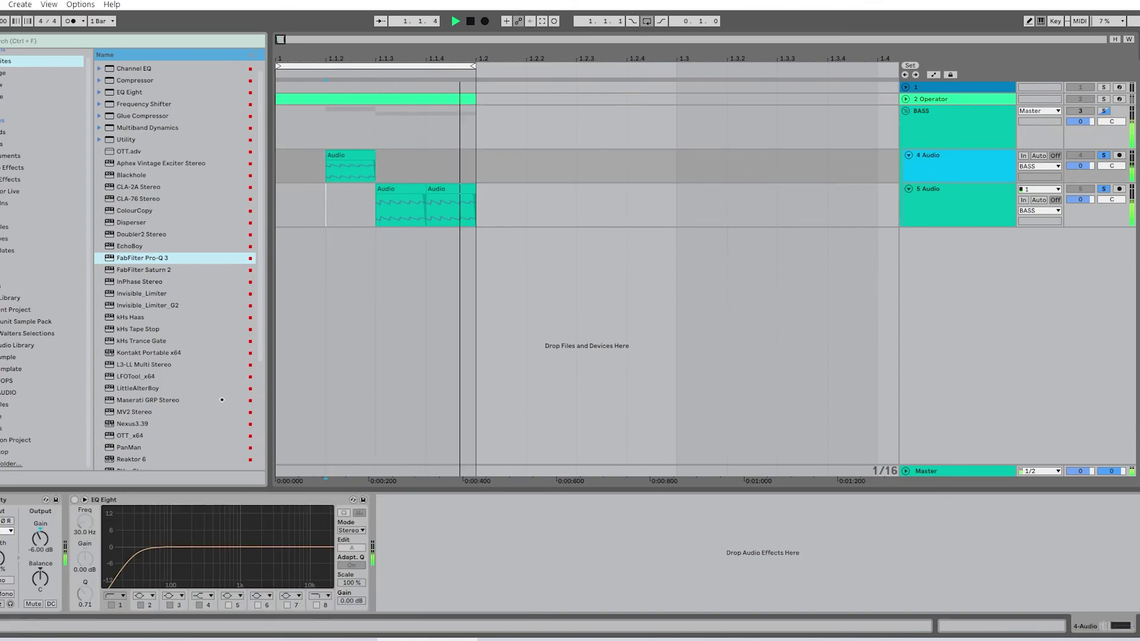
left_click(75, 500)
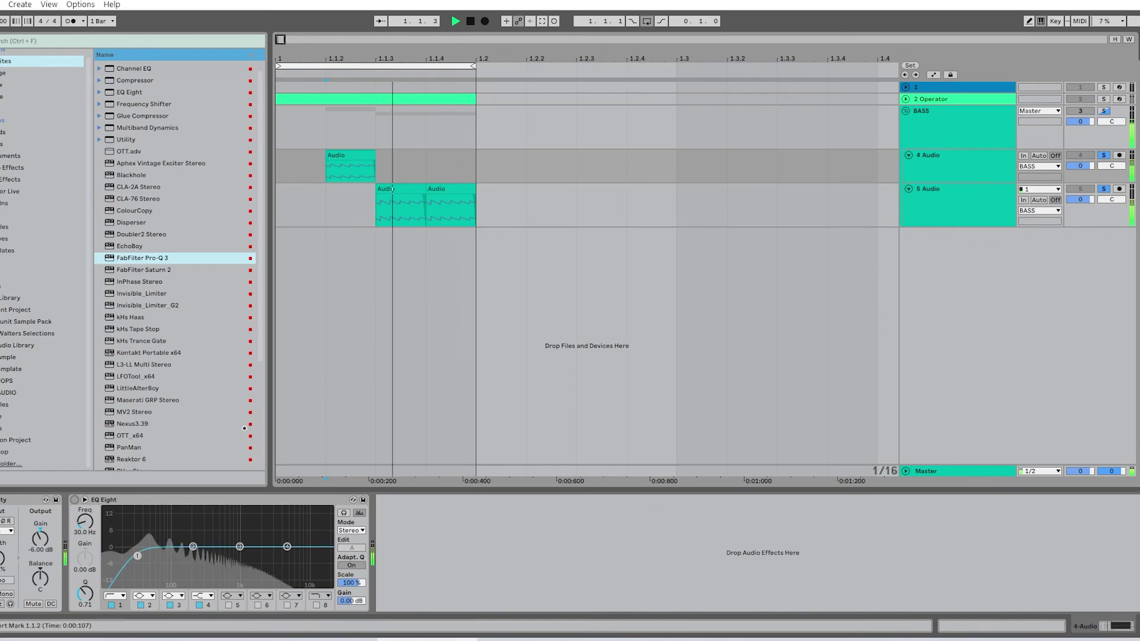
left_click(75, 500)
Try the 4 Audio track's volume at -12 dB, undo the change, and stop playback.
mouse_move(1079, 167)
left_mouse_down()
mouse_move(1084, 184)
mouse_move(1083, 174)
left_mouse_up()
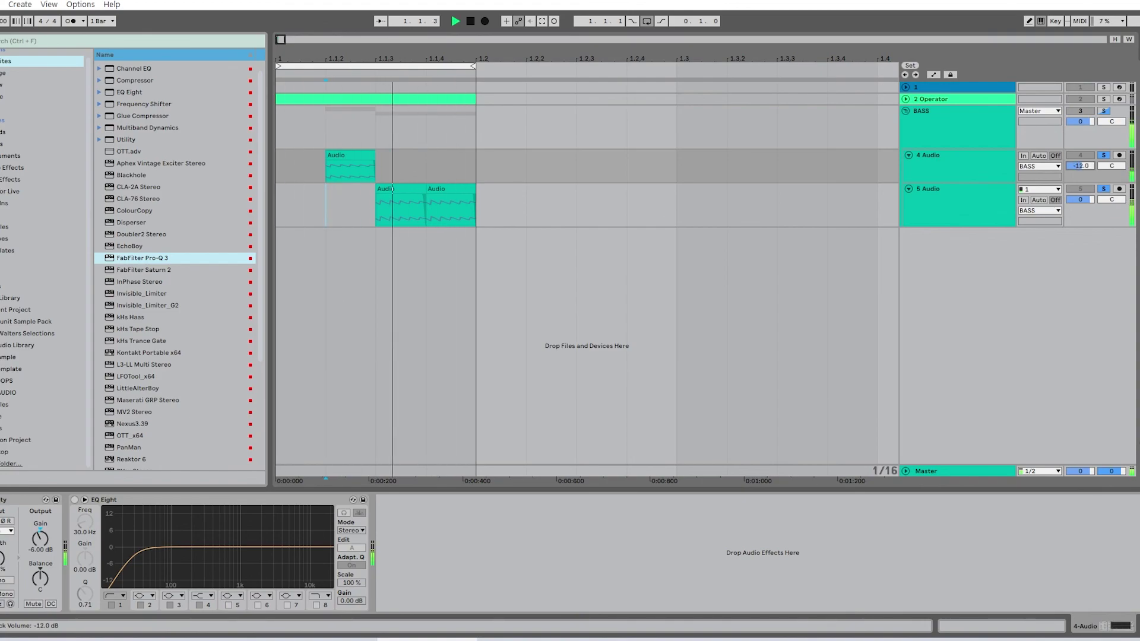
key("ctrl+z")
key("space")
scroll(356, 87, "down", 3)
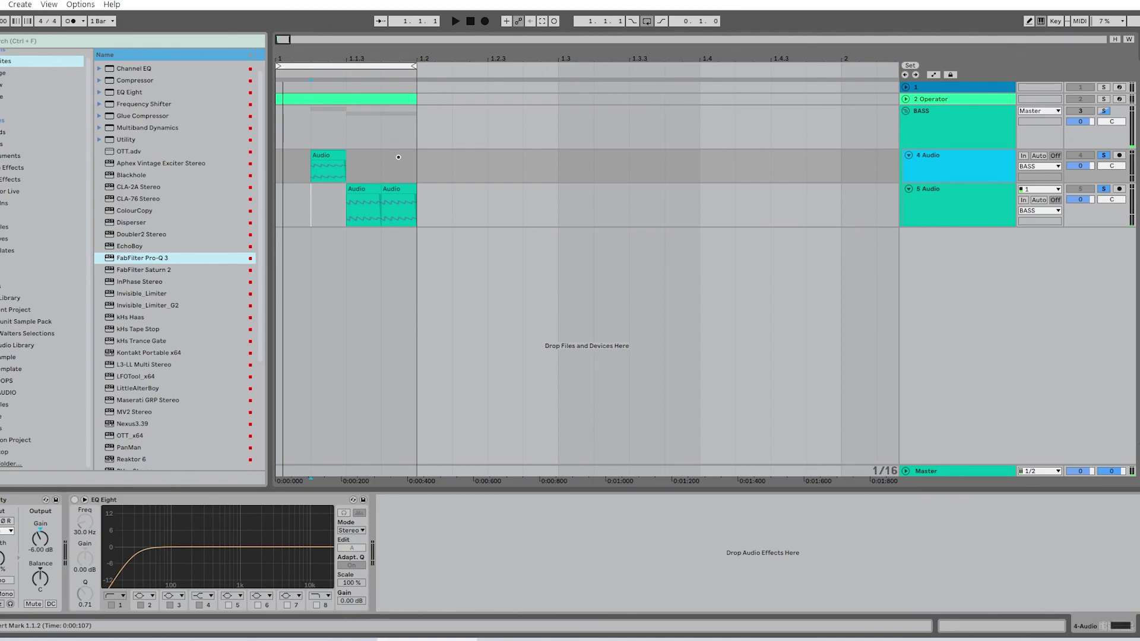